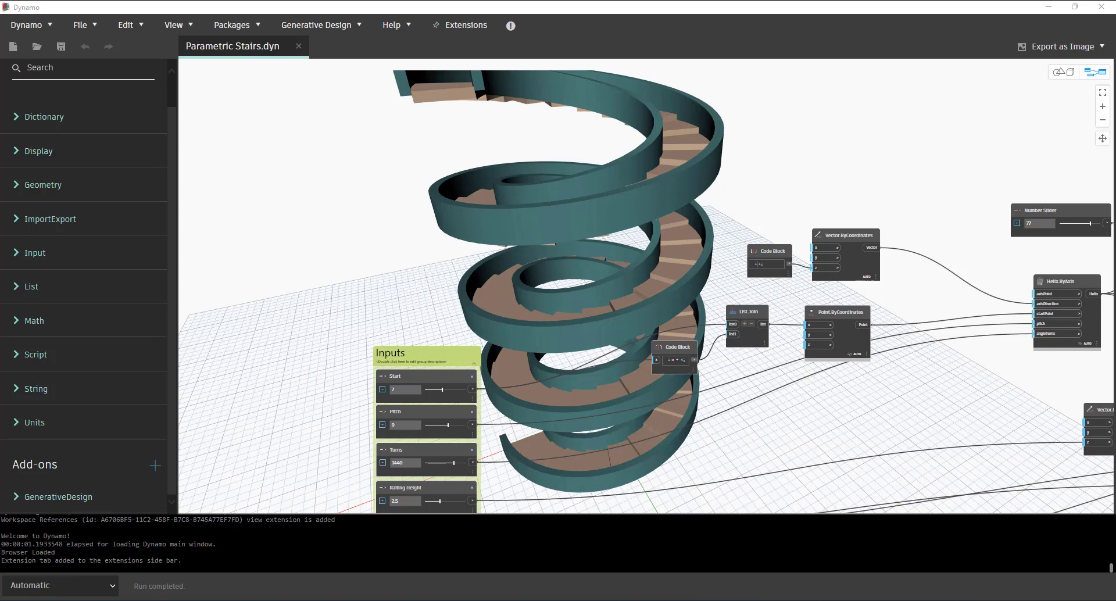
# Pan and zoom across the staircase node graph to survey all its nodes.
pyautogui.moveTo(905, 179); pyautogui.dragTo(753, 117, button='middle')
pyautogui.moveTo(801, 237); pyautogui.dragTo(836, 170, button='middle')
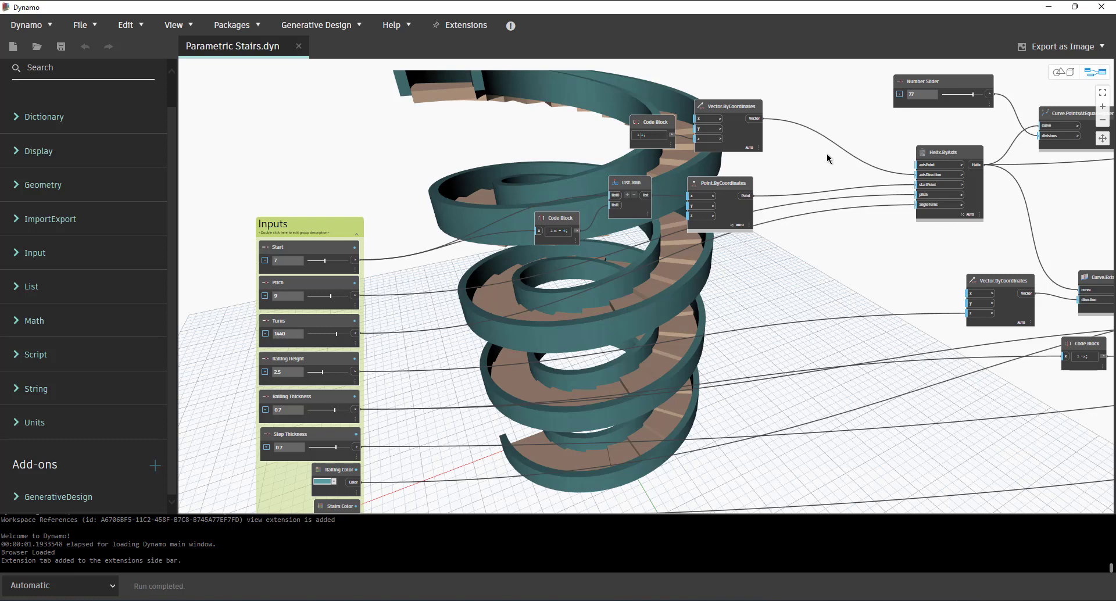
pyautogui.moveTo(815, 166); pyautogui.dragTo(641, 185, button='middle')
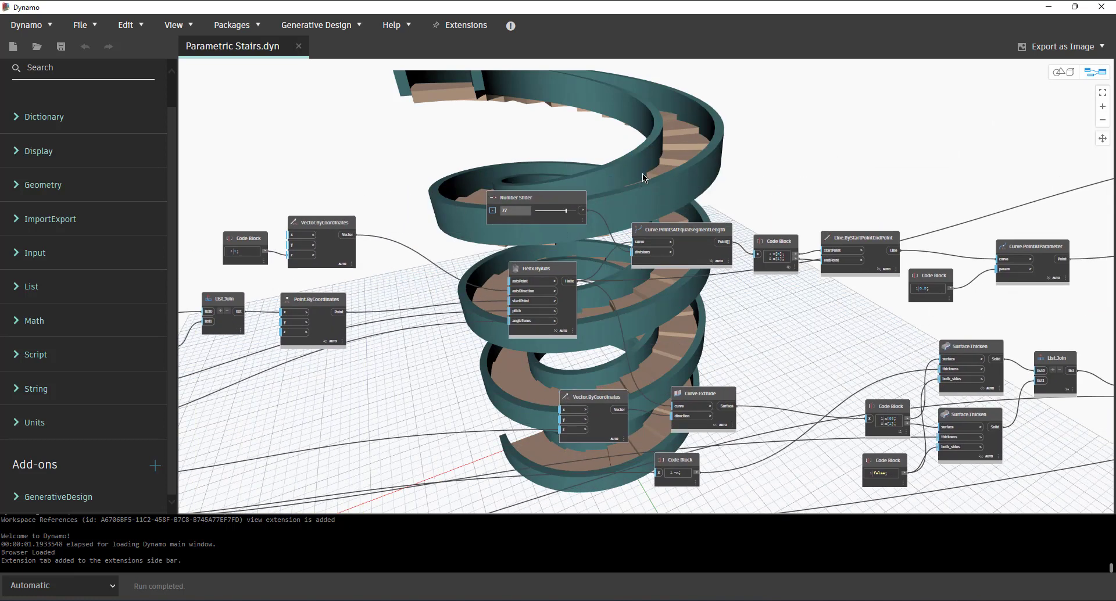
pyautogui.scroll(-4, 642, 175)
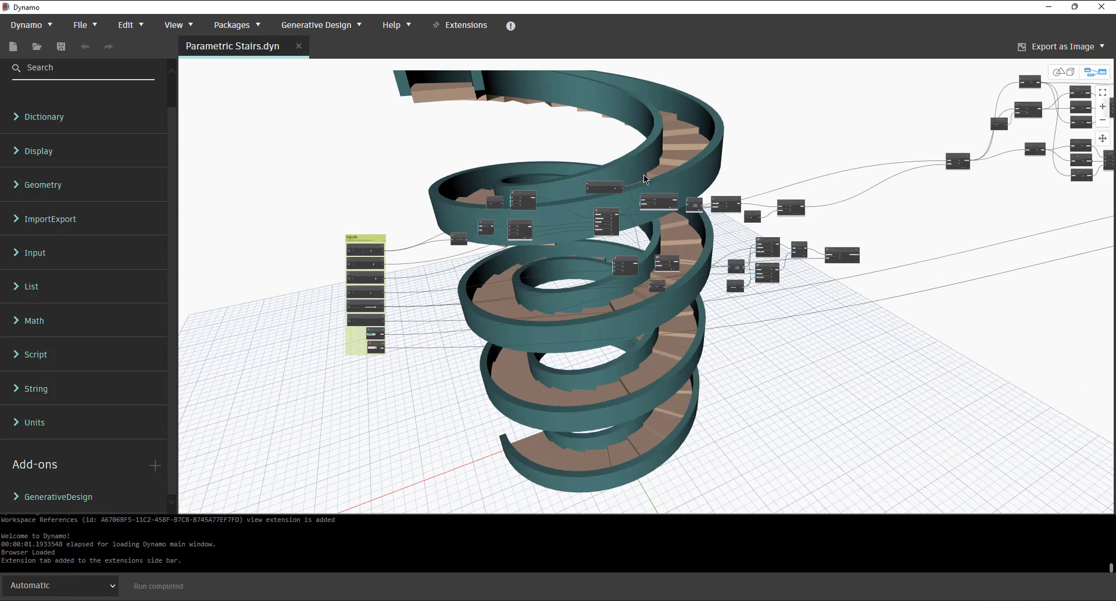
pyautogui.moveTo(753, 166); pyautogui.dragTo(567, 210, button='middle')
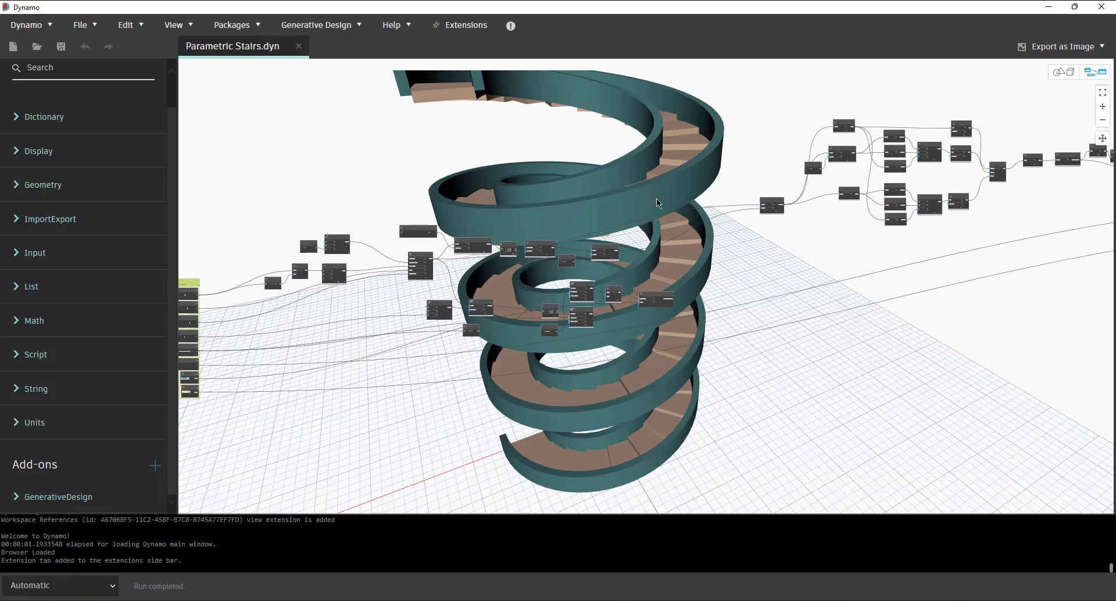
pyautogui.moveTo(687, 207); pyautogui.dragTo(433, 229, button='middle')
pyautogui.moveTo(733, 241); pyautogui.dragTo(547, 274, button='middle')
# Auto-arrange the node layout with Ctrl+L and bring the LinkedIn challenge post over Dynamo.
pyautogui.hotkey('ctrl', 'l')
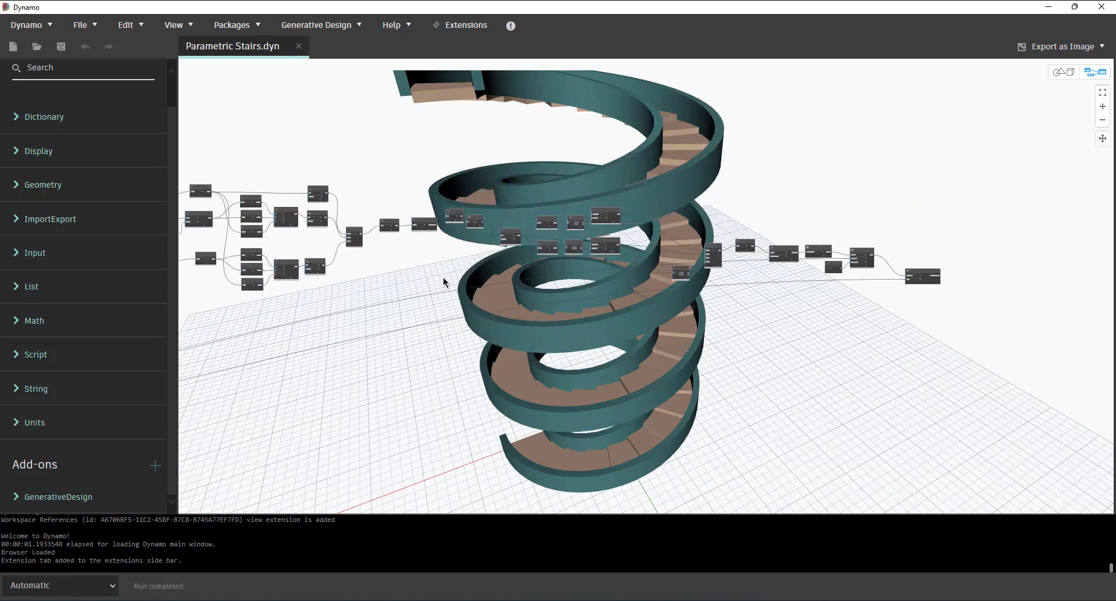
pyautogui.hotkey('ctrl', 'l')
pyautogui.hotkey('ctrl', 'l')
pyautogui.hotkey('ctrl', 'l')
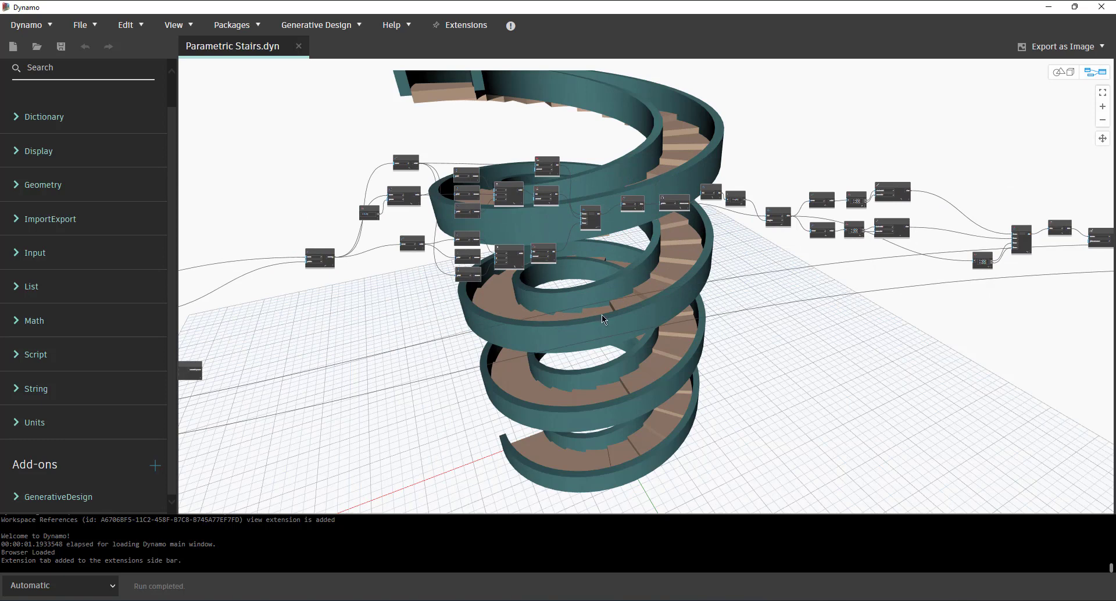
pyautogui.hotkey('ctrl', 'l')
pyautogui.hotkey('ctrl', 'l')
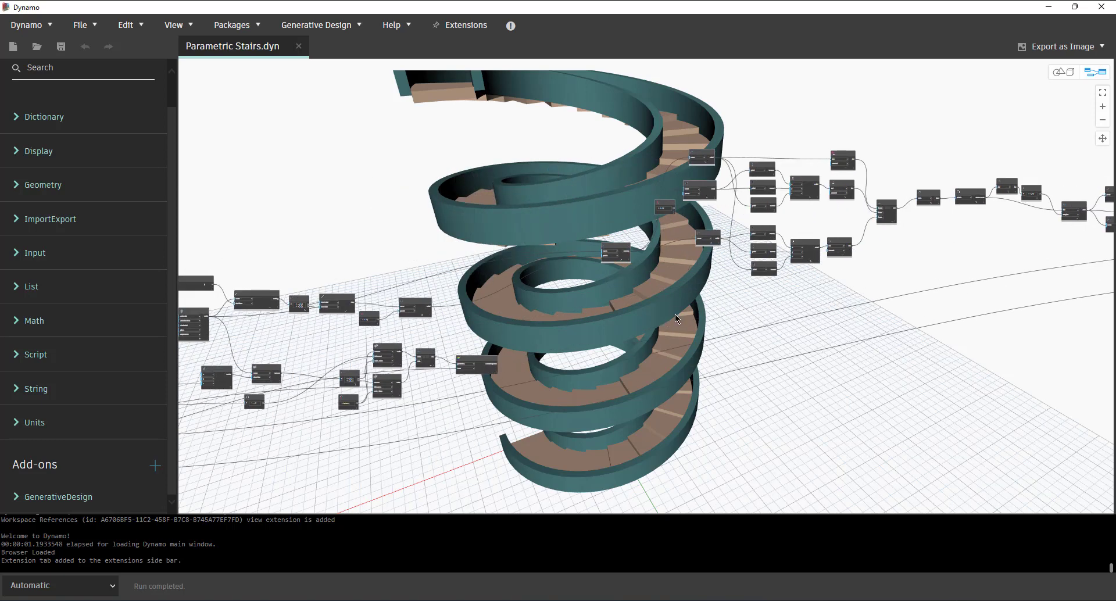
pyautogui.hotkey('ctrl', 'l')
pyautogui.hotkey('ctrl', 'l')
pyautogui.hotkey('ctrl', 'l')
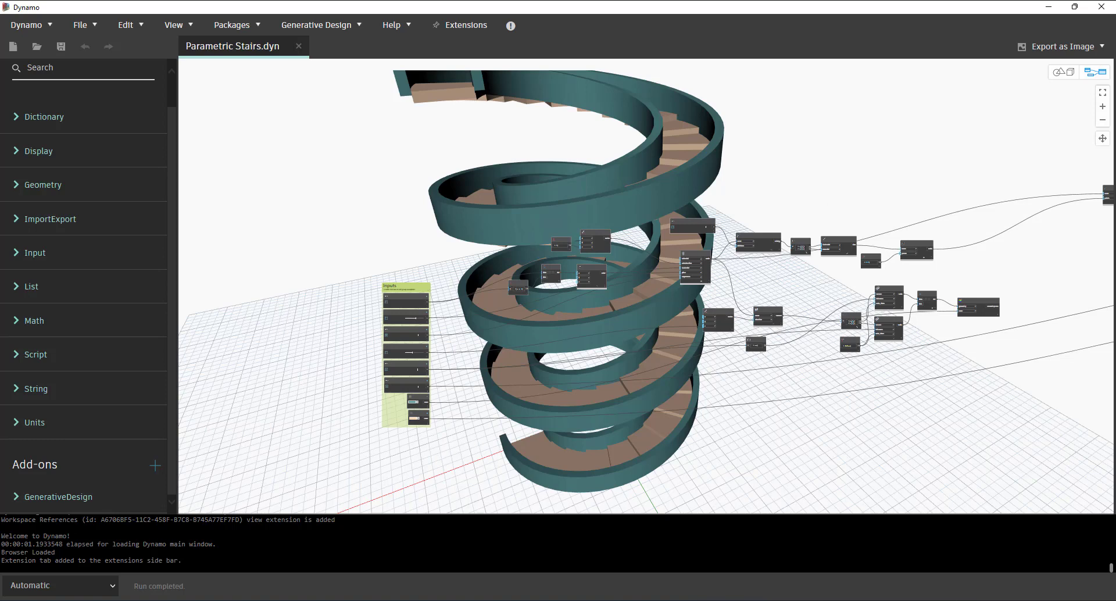
pyautogui.moveTo(1115, 186); pyautogui.dragTo(656, 34)
# Scroll through the LinkedIn spiral staircase challenge post.
pyautogui.scroll(-2, 670, 294)
pyautogui.scroll(-7, 591, 278)
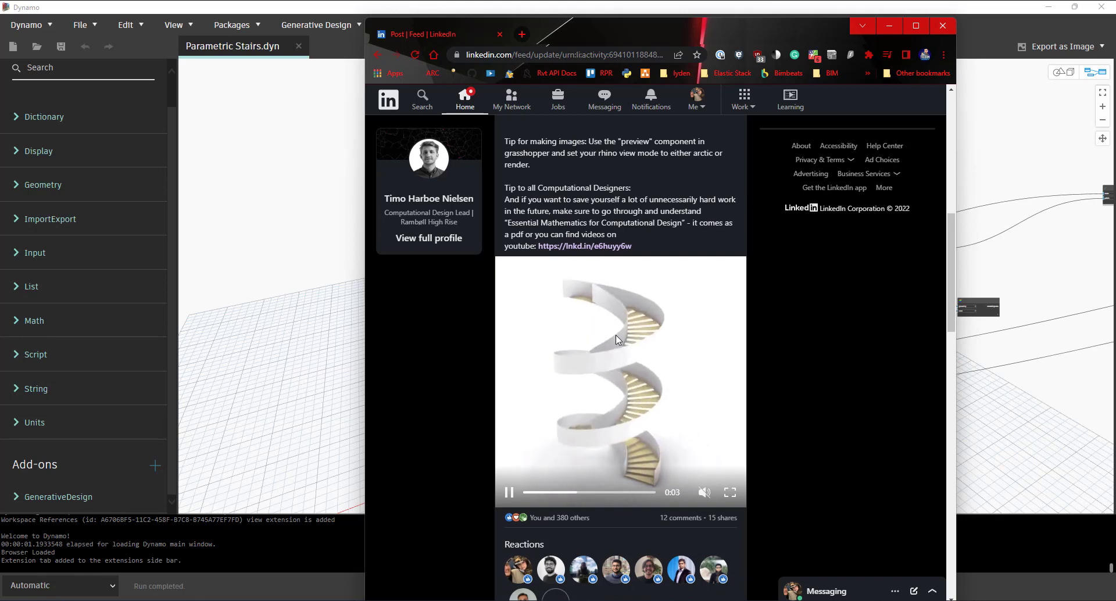
pyautogui.scroll(3, 620, 375)
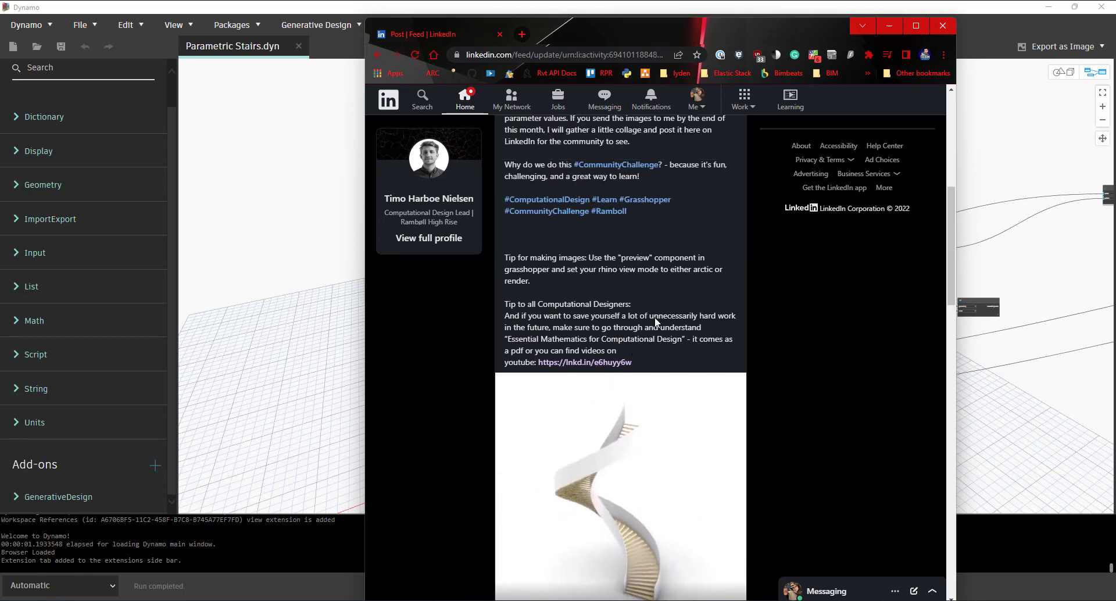
pyautogui.scroll(4, 621, 352)
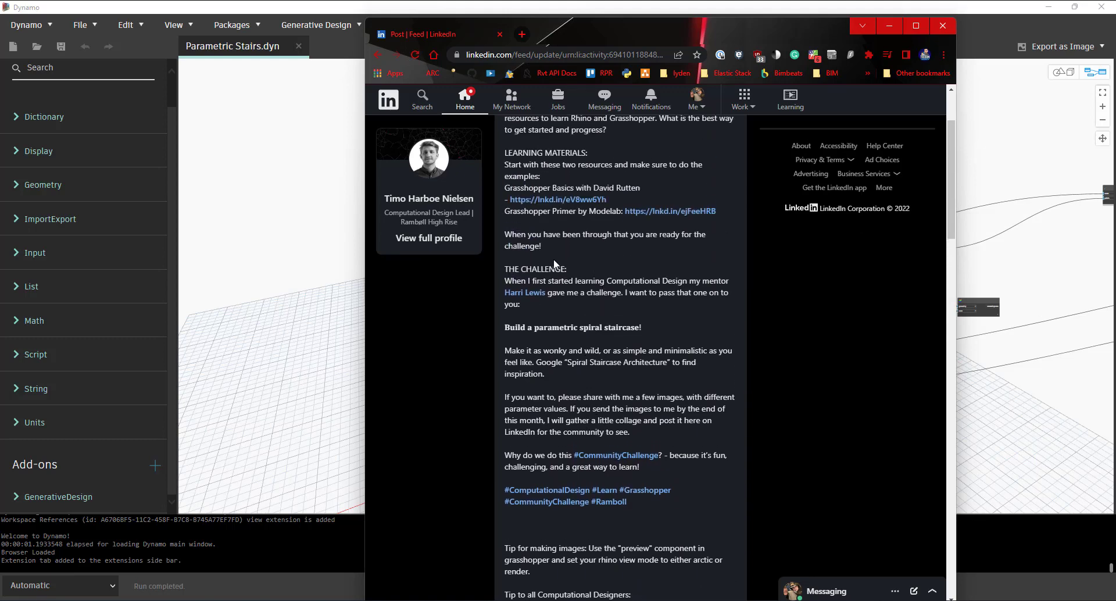
pyautogui.scroll(2, 601, 314)
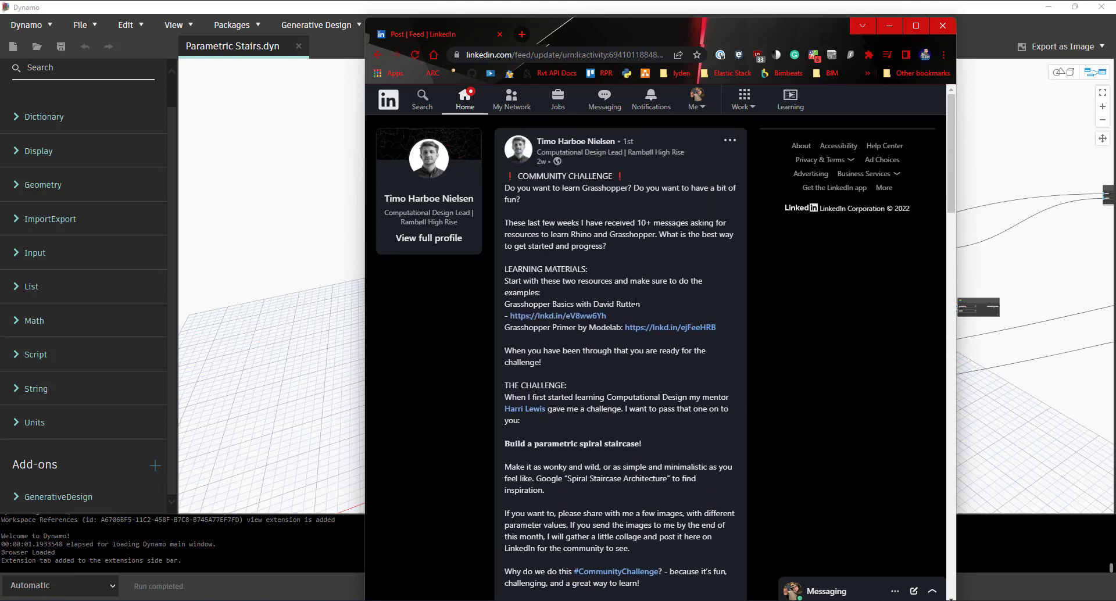
# Highlight the learning materials text, then scroll down to the playing staircase video.
pyautogui.moveTo(641, 305)
pyautogui.mouseDown()
pyautogui.moveTo(516, 305)
pyautogui.moveTo(505, 272)
pyautogui.moveTo(675, 268)
pyautogui.moveTo(642, 306)
pyautogui.mouseUp()
pyautogui.click(565, 287)
pyautogui.click(649, 311)
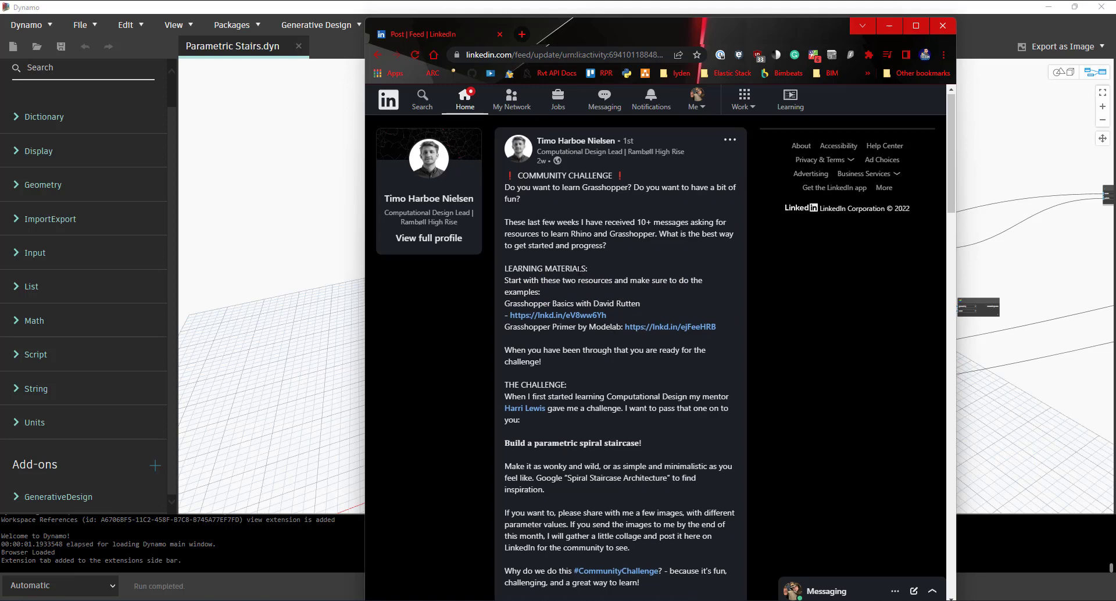
pyautogui.scroll(-7, 575, 279)
pyautogui.scroll(-2, 569, 349)
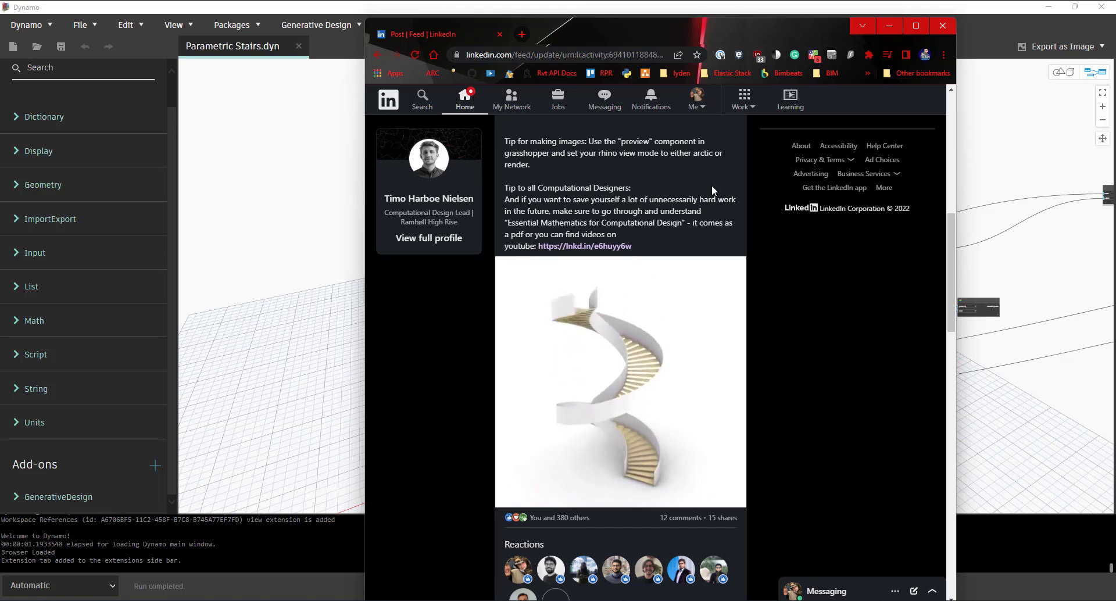
pyautogui.moveTo(662, 358)
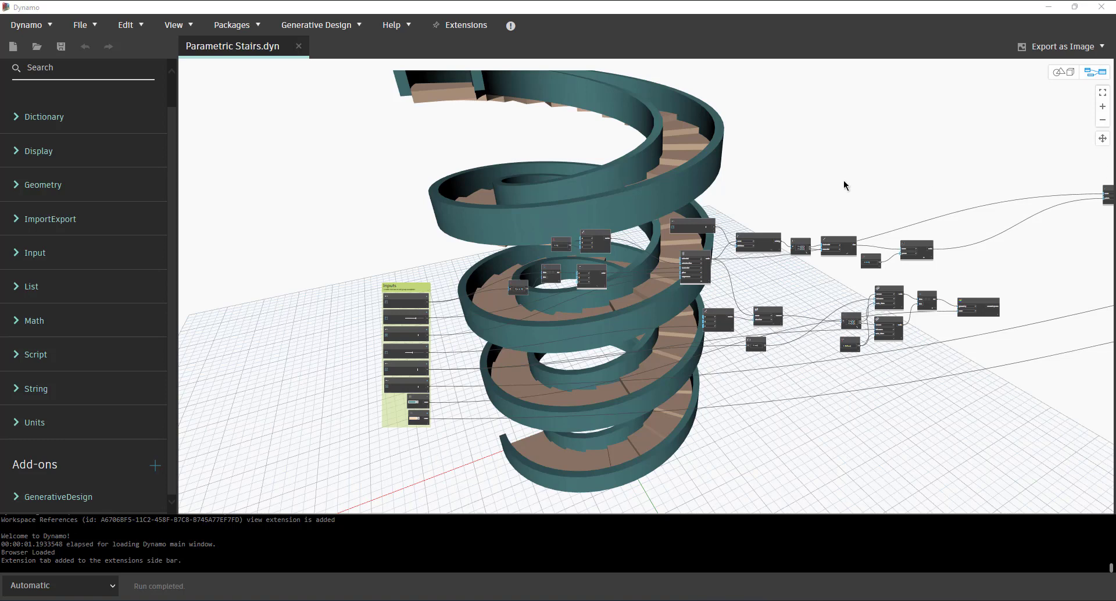
# Centre and zoom in on the Inputs group showing Start 7, Pitch 9, Turns 1440 and railing sliders.
pyautogui.moveTo(740, 186); pyautogui.dragTo(590, 207, button='middle')
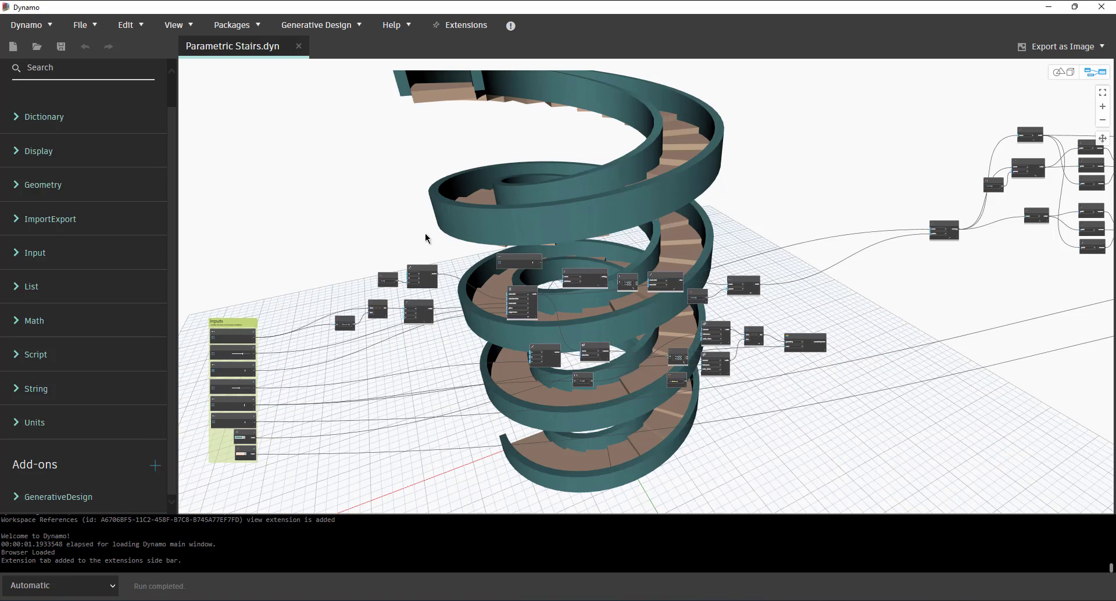
pyautogui.moveTo(424, 240); pyautogui.dragTo(561, 208, button='middle')
pyautogui.scroll(5, 313, 301)
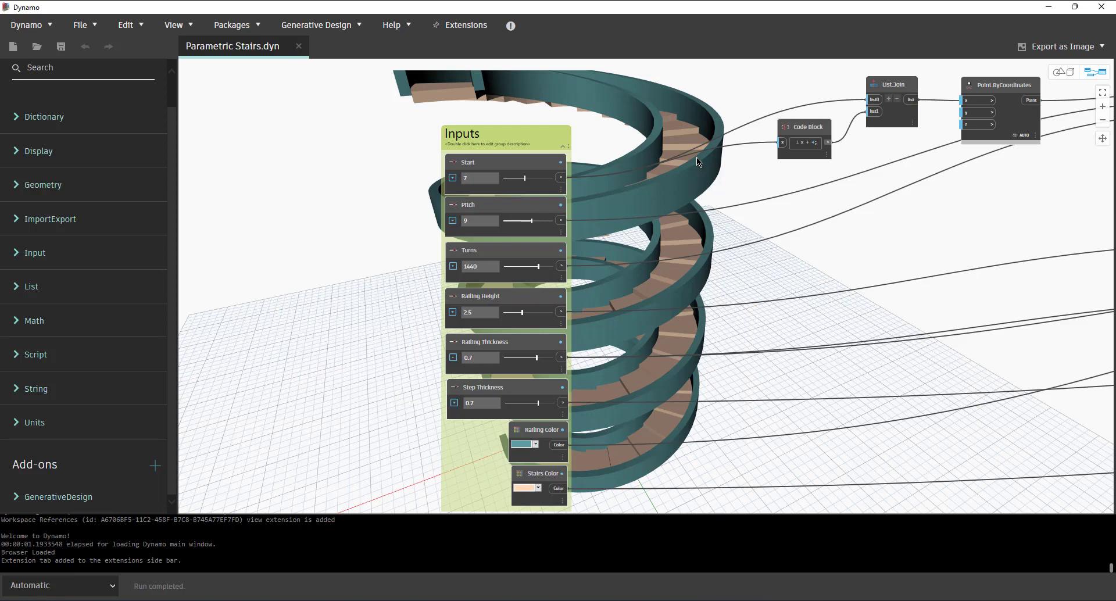
pyautogui.moveTo(656, 172); pyautogui.dragTo(633, 155, button='middle')
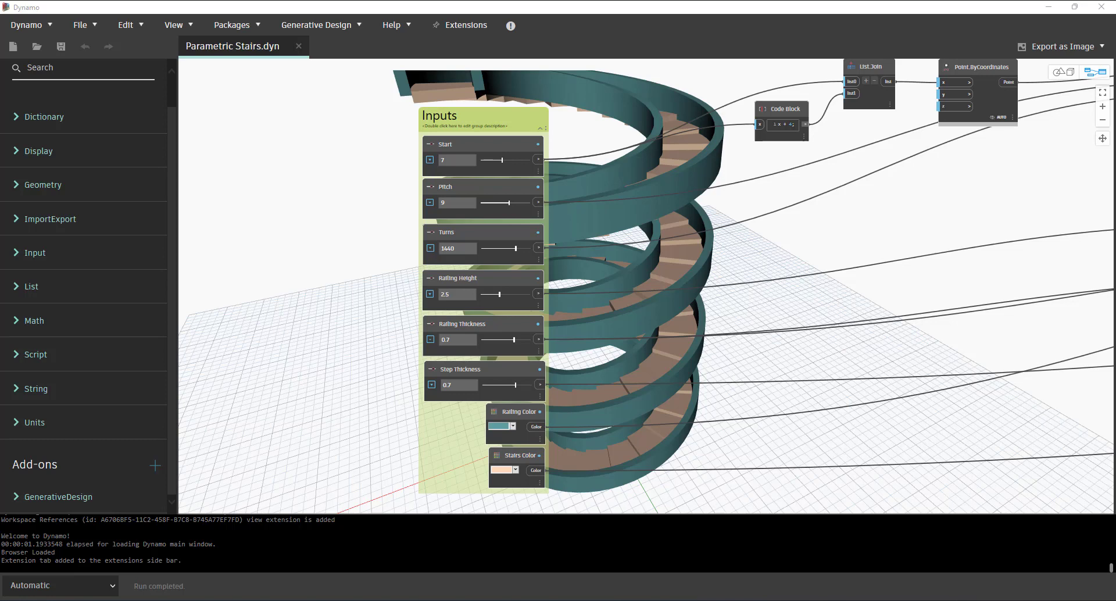
pyautogui.scroll(-3, 585, 297)
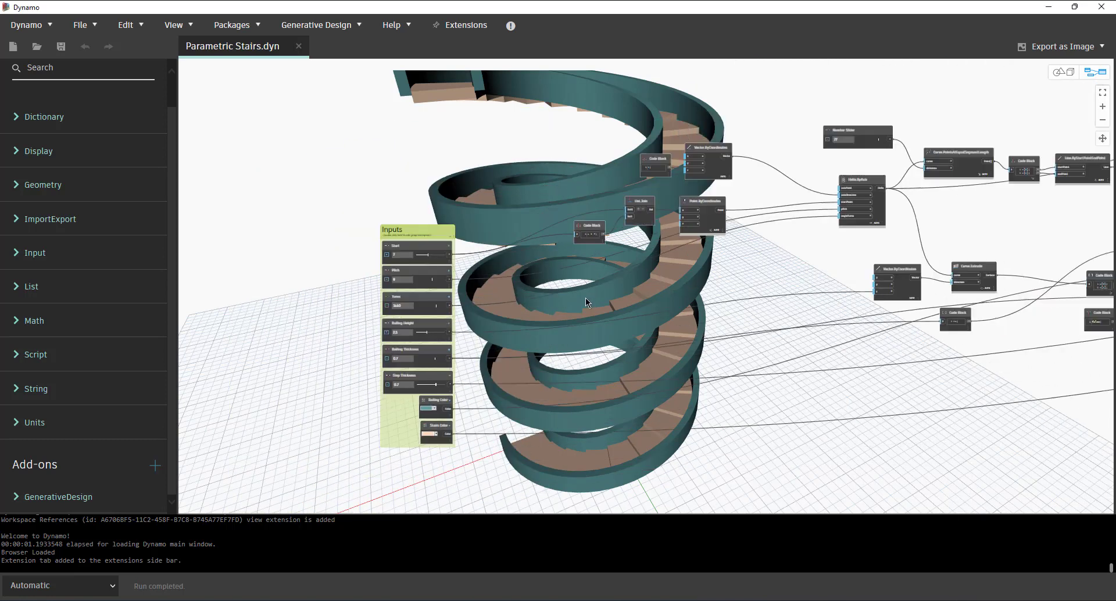
pyautogui.scroll(3, 298, 249)
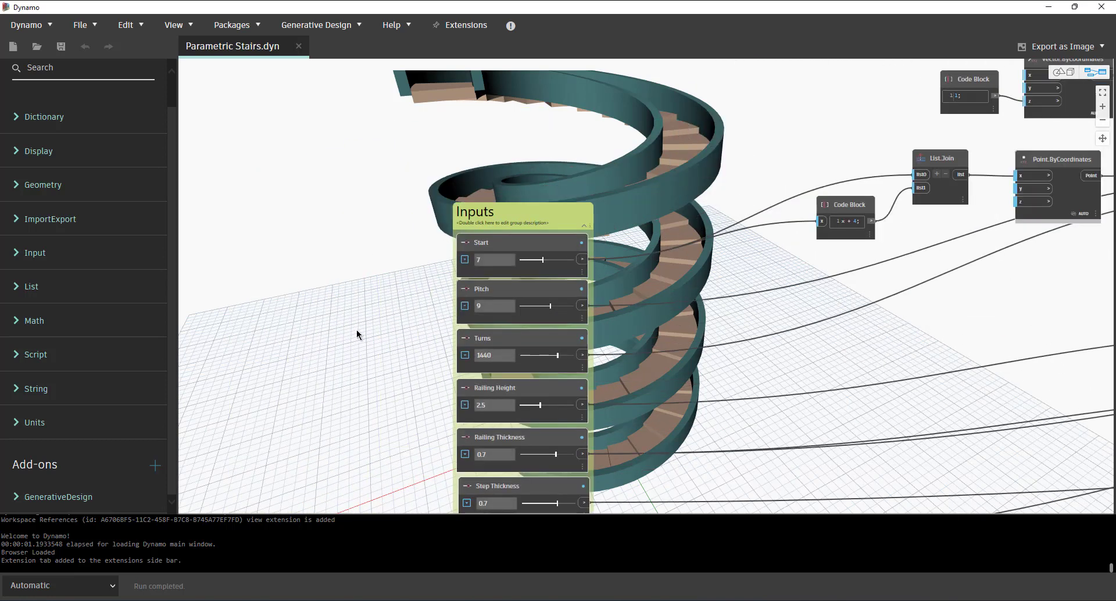
pyautogui.moveTo(355, 332); pyautogui.dragTo(368, 258, button='middle')
pyautogui.moveTo(647, 247); pyautogui.dragTo(703, 212, button='middle')
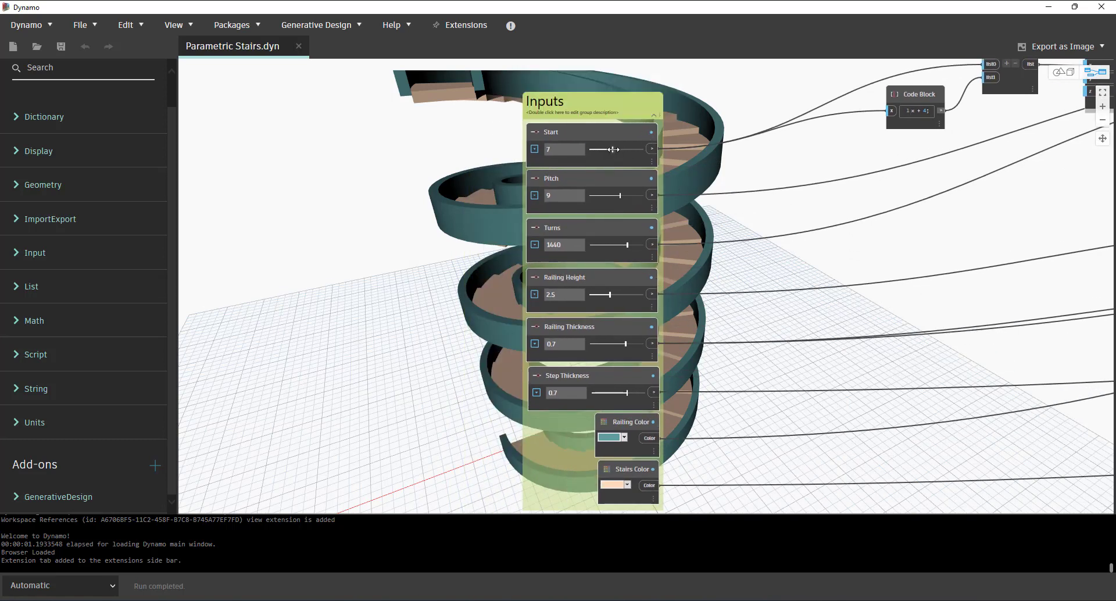
pyautogui.scroll(-5, 612, 154)
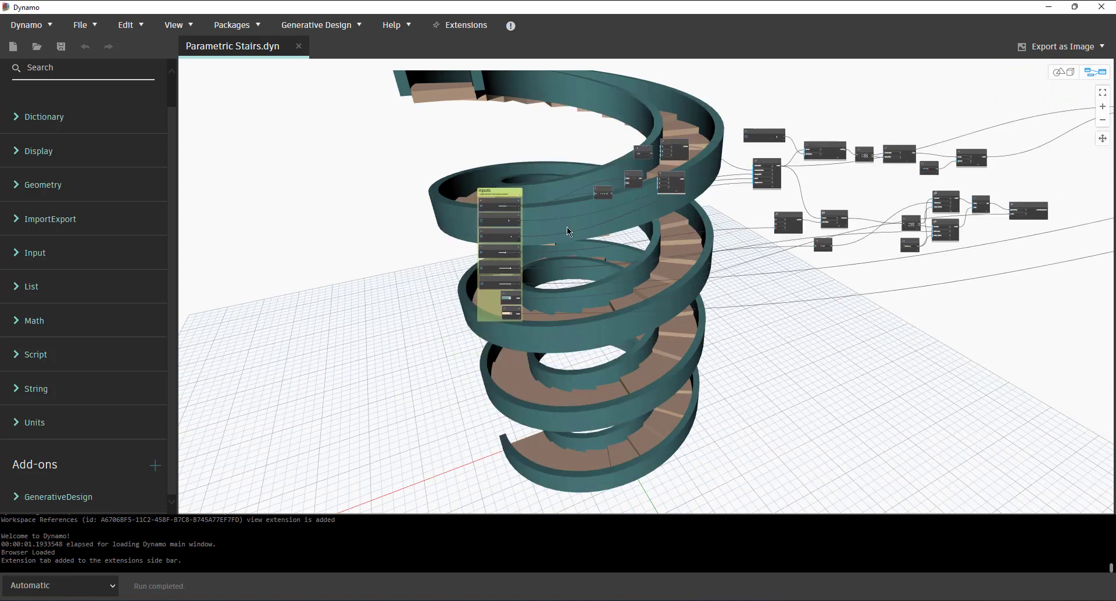
pyautogui.moveTo(736, 220); pyautogui.dragTo(731, 247, button='middle')
pyautogui.scroll(3, 439, 271)
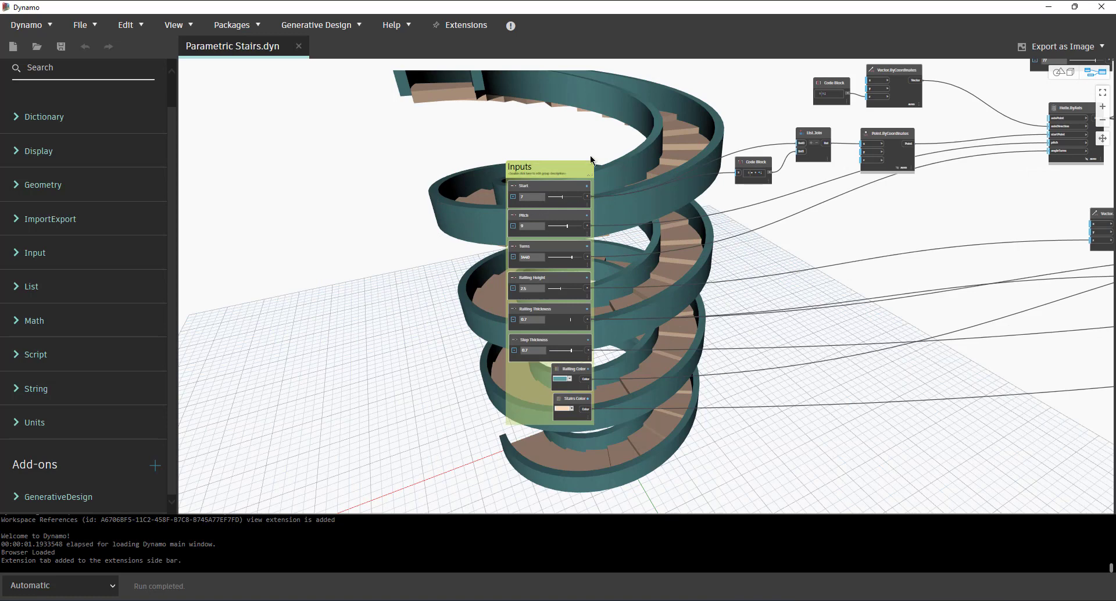
pyautogui.scroll(3, 513, 228)
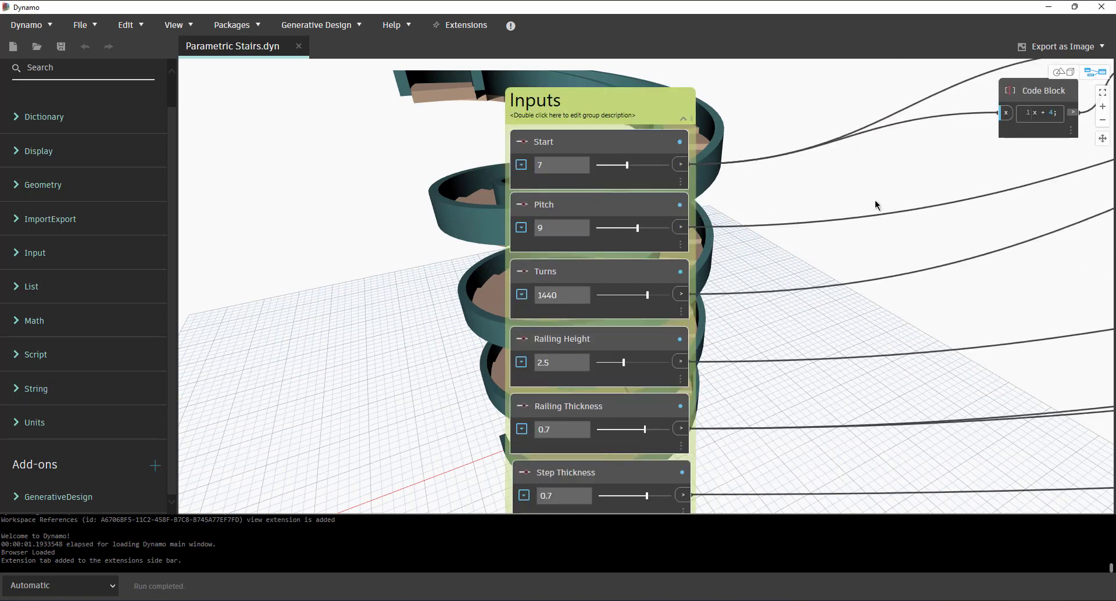
# Move the Inputs group clear of the stairs and raise Start from 7 to 14.
pyautogui.moveTo(784, 202); pyautogui.dragTo(689, 300, button='middle')
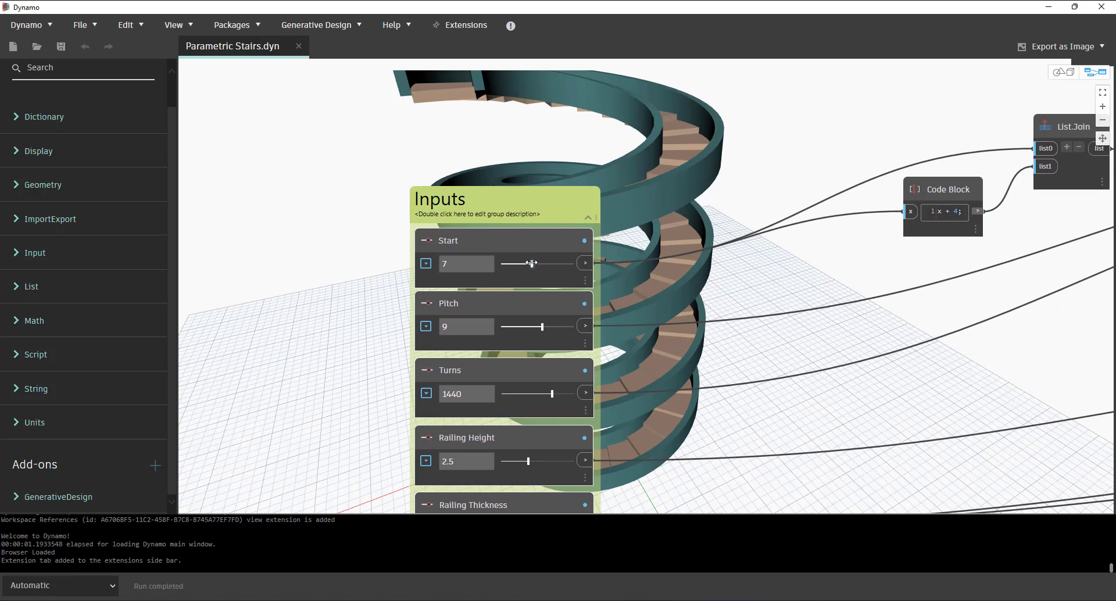
pyautogui.moveTo(674, 298); pyautogui.dragTo(977, 240, button='middle')
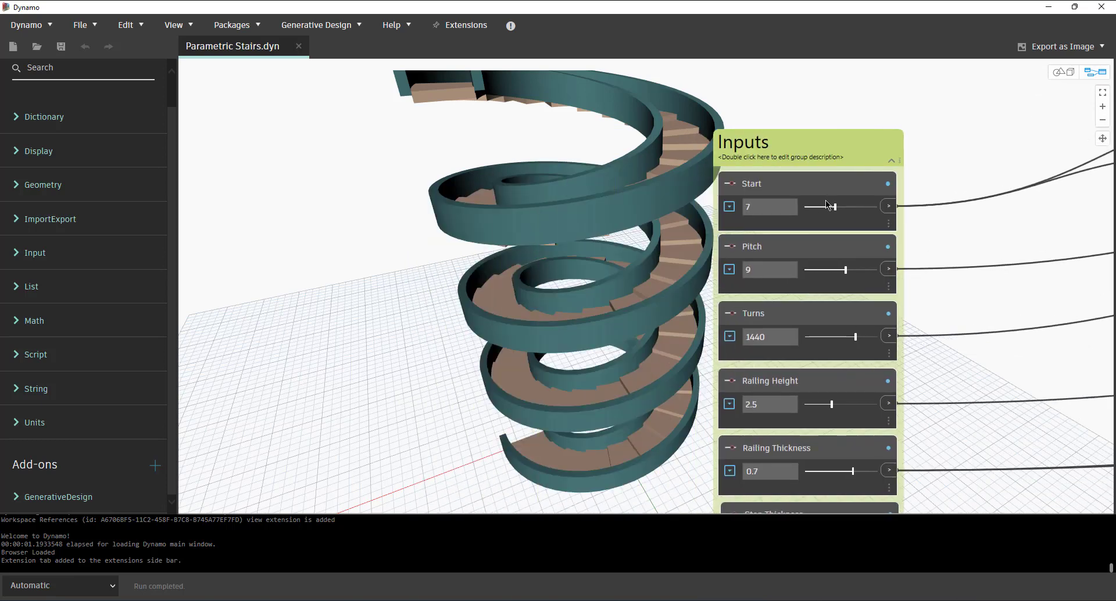
pyautogui.moveTo(835, 206); pyautogui.dragTo(870, 207)
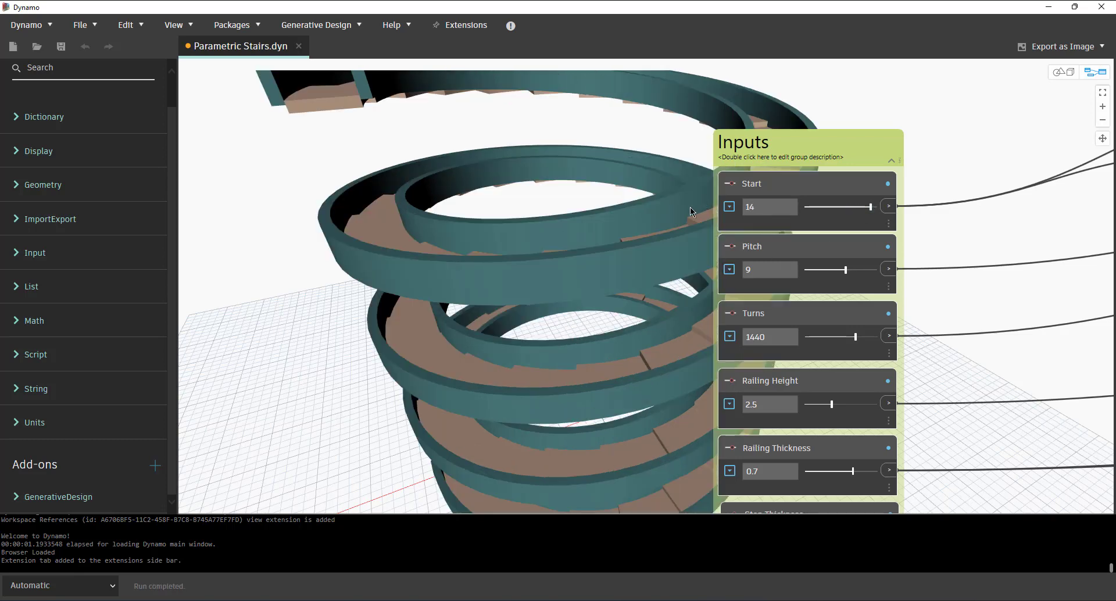
pyautogui.moveTo(623, 300); pyautogui.dragTo(593, 252, button='middle')
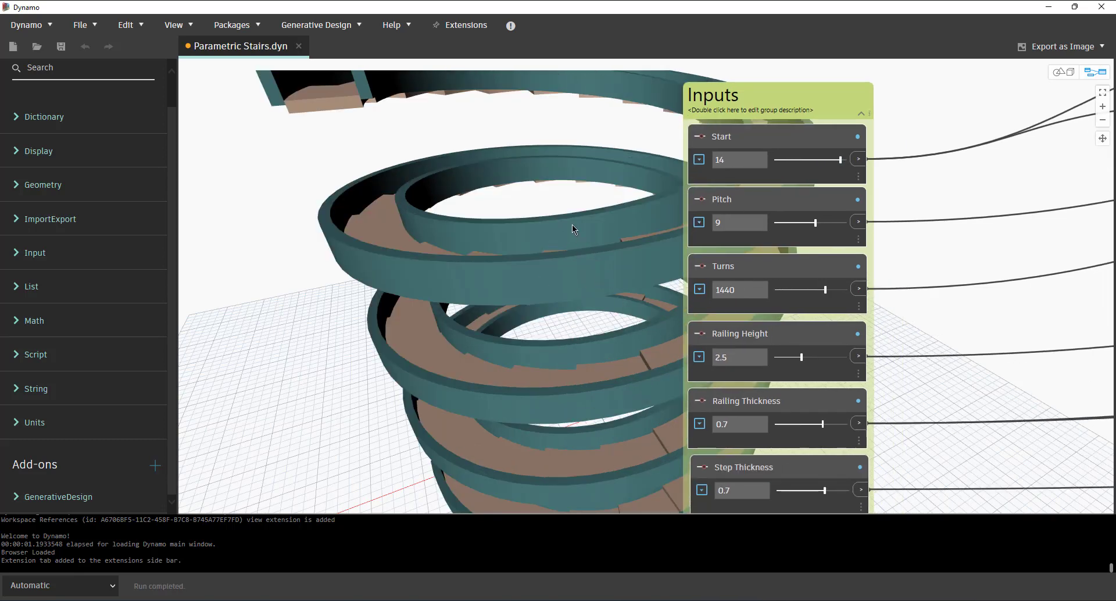
# Zoom and pan the 3D stair preview, toggling with graph view using Ctrl+B.
pyautogui.hotkey('ctrl', 'b')
pyautogui.scroll(-5, 572, 228)
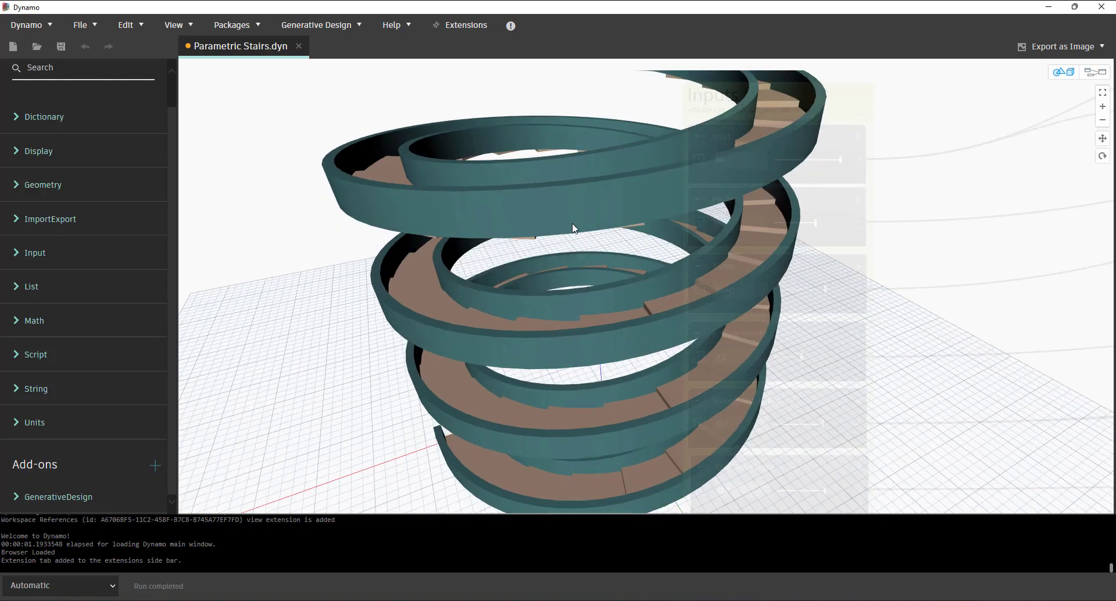
pyautogui.scroll(6, 559, 376)
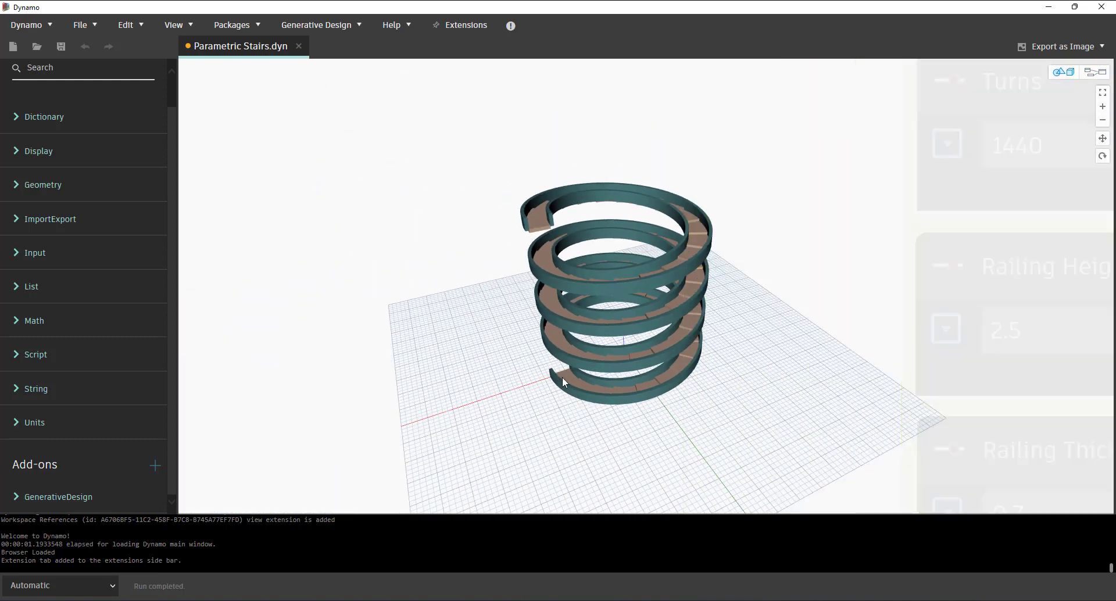
pyautogui.scroll(-5, 588, 325)
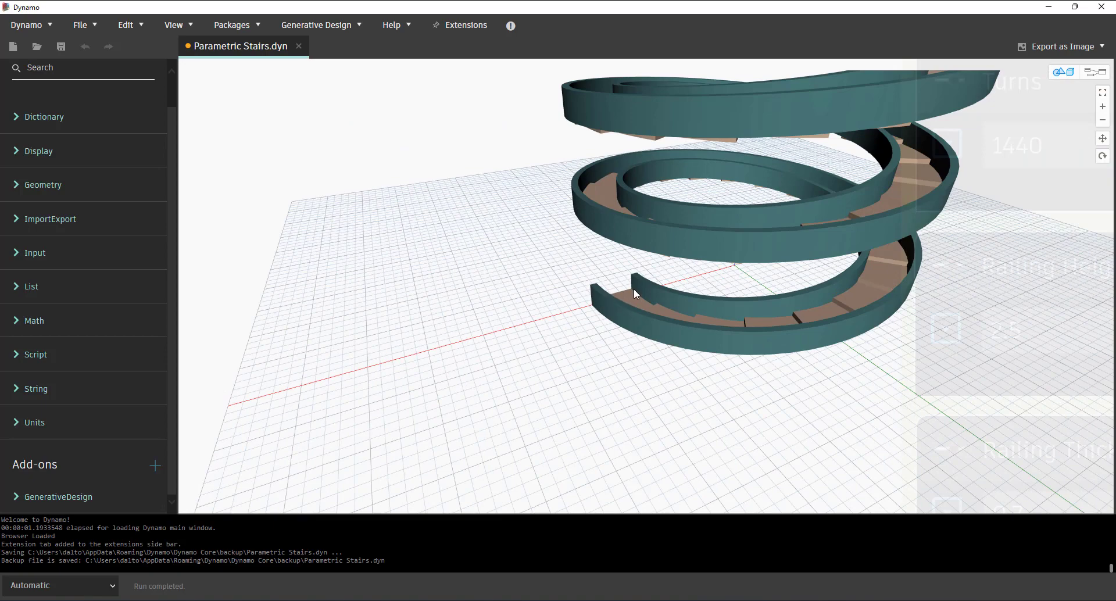
pyautogui.hotkey('ctrl', 'b')
pyautogui.moveTo(855, 207); pyautogui.dragTo(473, 301, button='middle')
pyautogui.scroll(-4, 474, 301)
pyautogui.hotkey('ctrl', 'b')
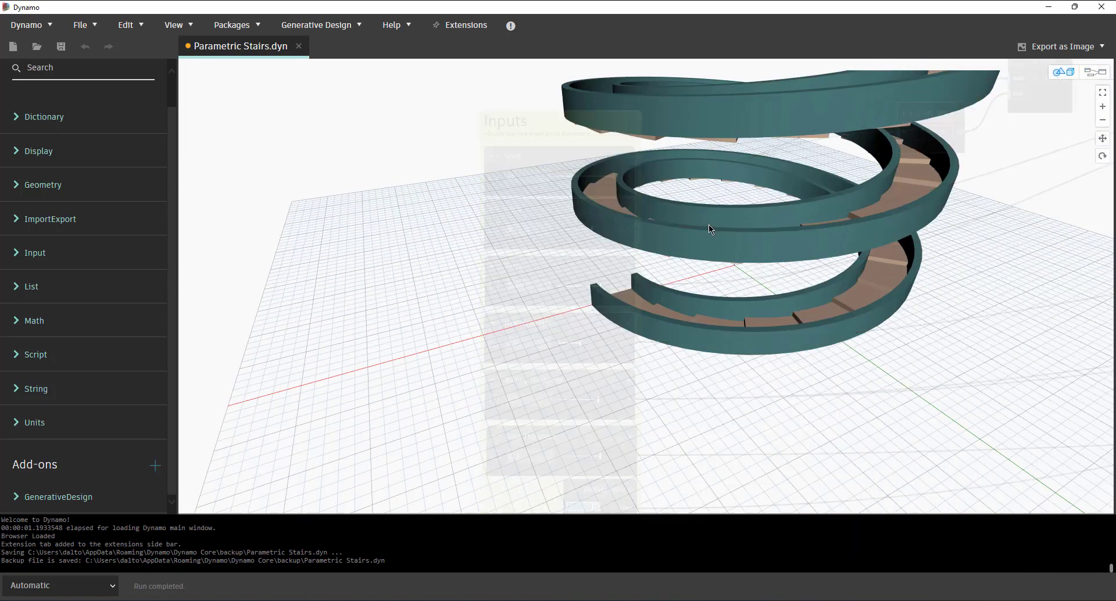
pyautogui.scroll(-6, 709, 227)
pyautogui.moveTo(756, 237); pyautogui.dragTo(723, 267, button='middle')
# Return to the node graph and raise Pitch from 9 to 15.
pyautogui.scroll(3, 707, 275)
pyautogui.hotkey('ctrl', 'b')
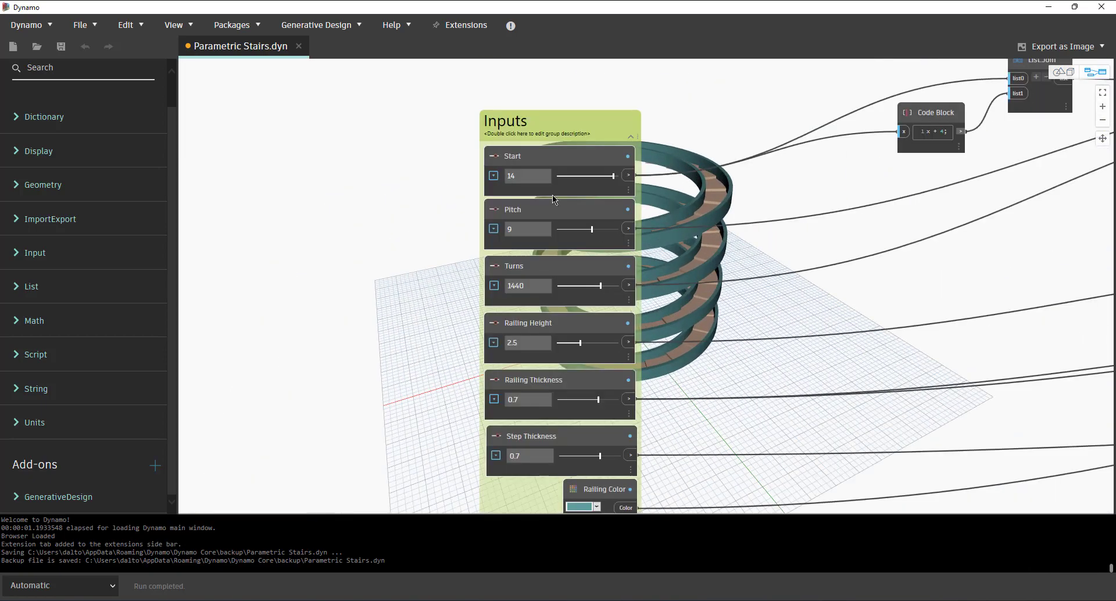
pyautogui.moveTo(600, 232); pyautogui.dragTo(465, 238, button='middle')
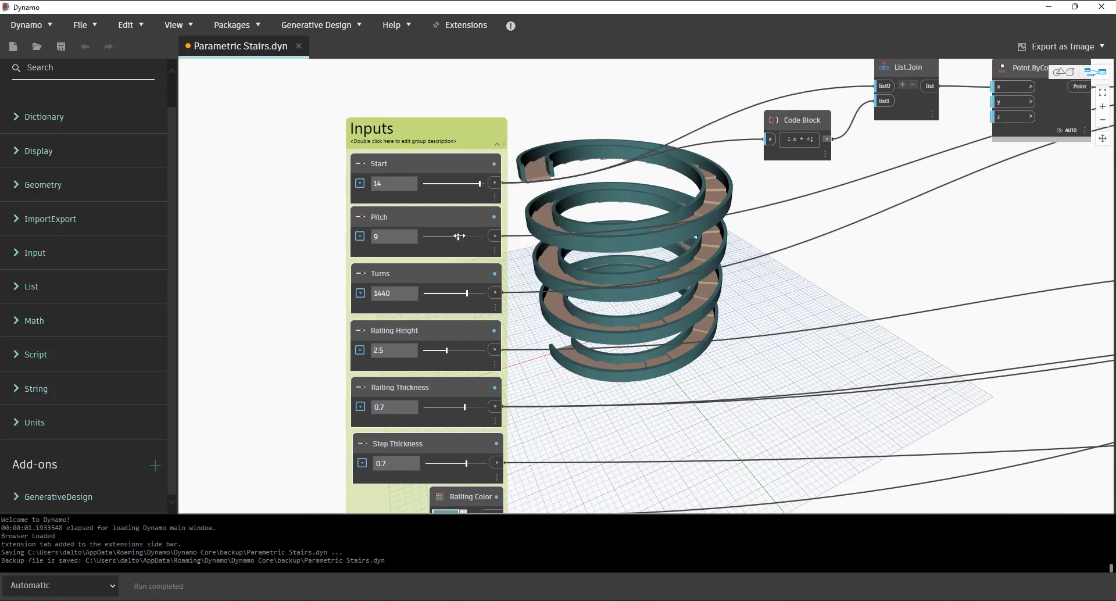
pyautogui.moveTo(462, 238); pyautogui.dragTo(499, 239)
# Pan the 3D preview to view the taller spiral staircase.
pyautogui.hotkey('ctrl', 'b')
pyautogui.moveTo(672, 205); pyautogui.dragTo(702, 237, button='middle')
pyautogui.hotkey('ctrl', 'b')
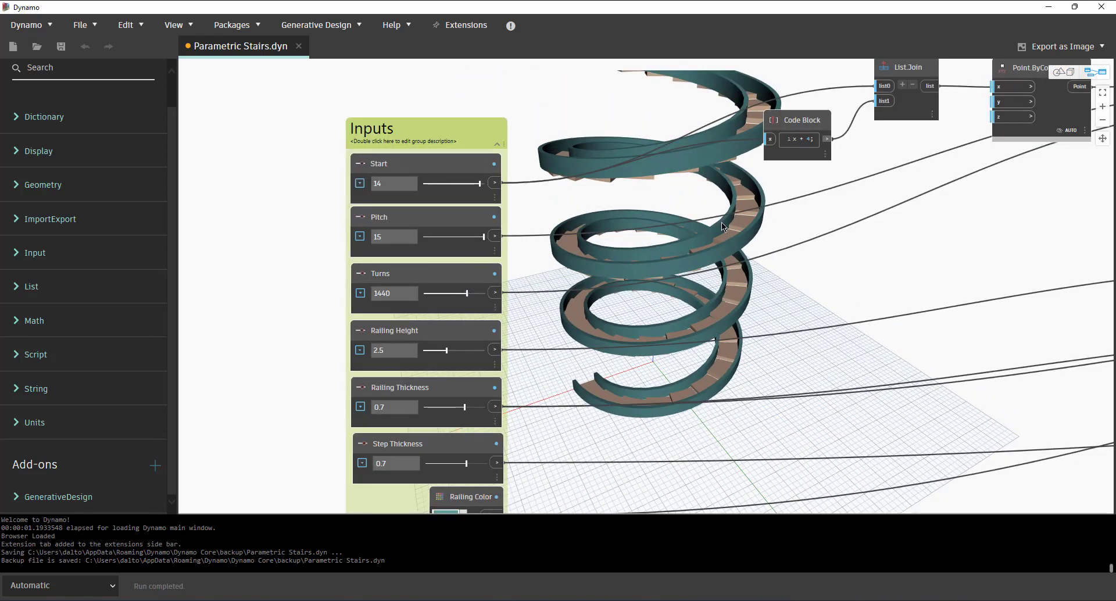
pyautogui.hotkey('ctrl', 'b')
pyautogui.moveTo(752, 178); pyautogui.dragTo(739, 267, button='middle')
pyautogui.hotkey('ctrl', 'b')
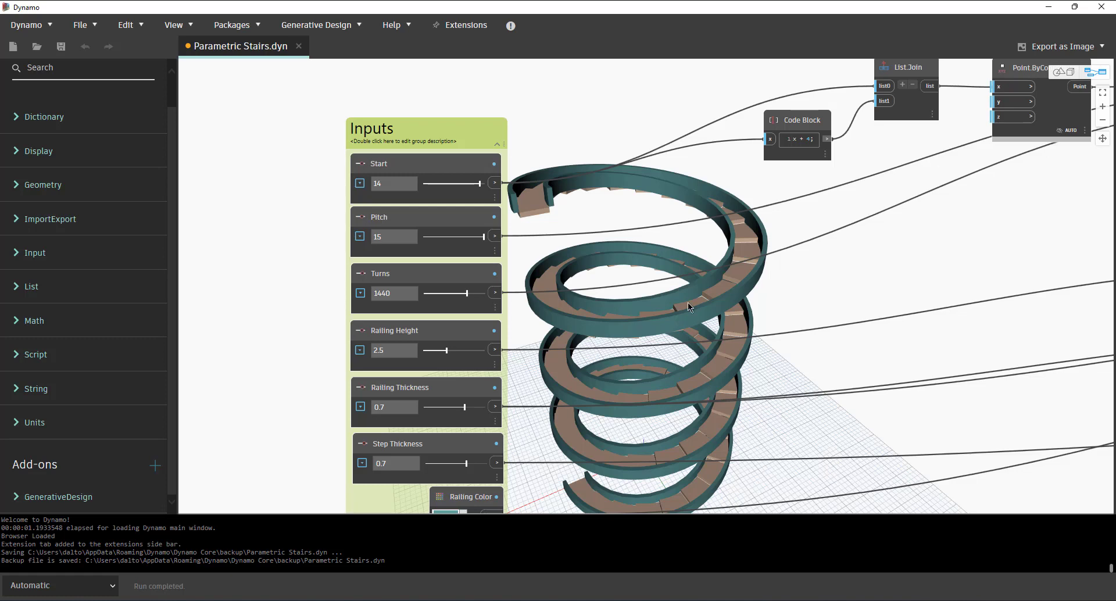
# Lower Turns from 1440 to 900, then further down to 630.
pyautogui.moveTo(509, 369); pyautogui.dragTo(564, 332, button='middle')
pyautogui.moveTo(643, 249); pyautogui.dragTo(566, 261, button='middle')
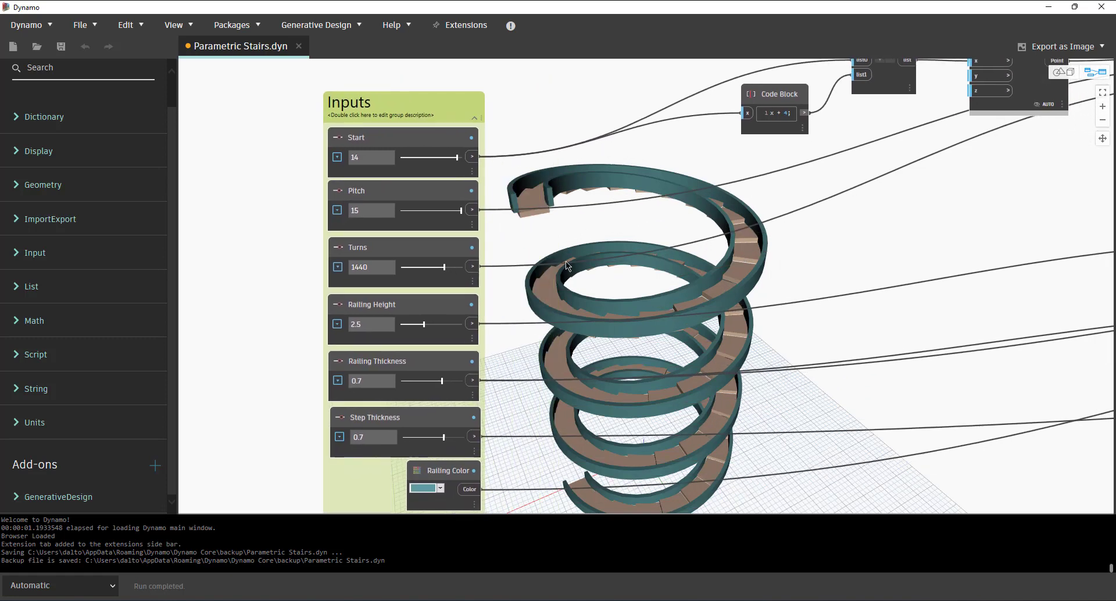
pyautogui.click(440, 266)
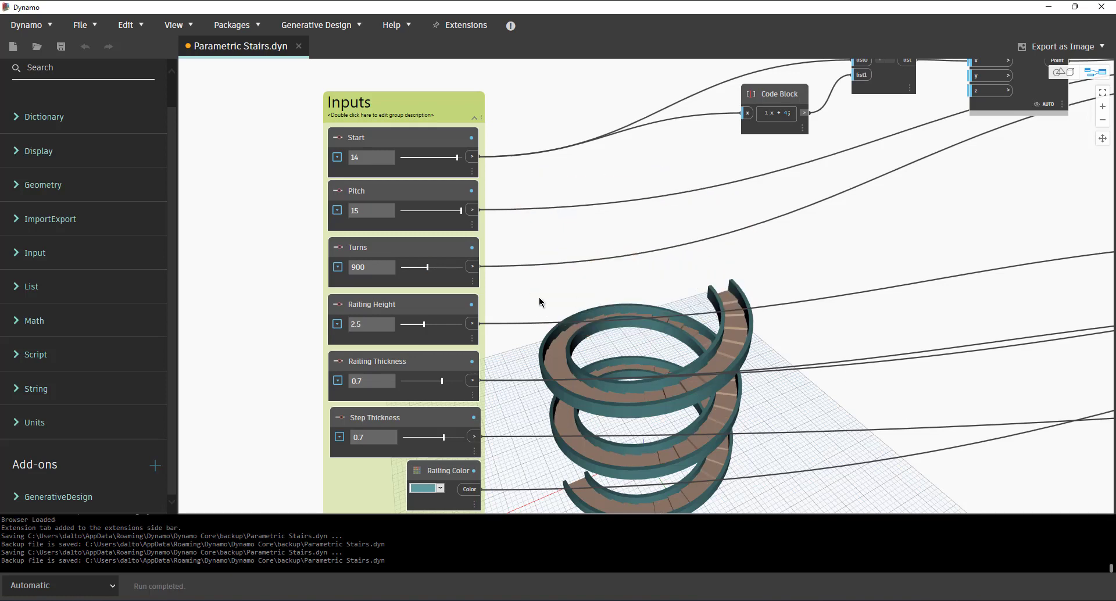
pyautogui.moveTo(536, 299); pyautogui.dragTo(565, 247, button='middle')
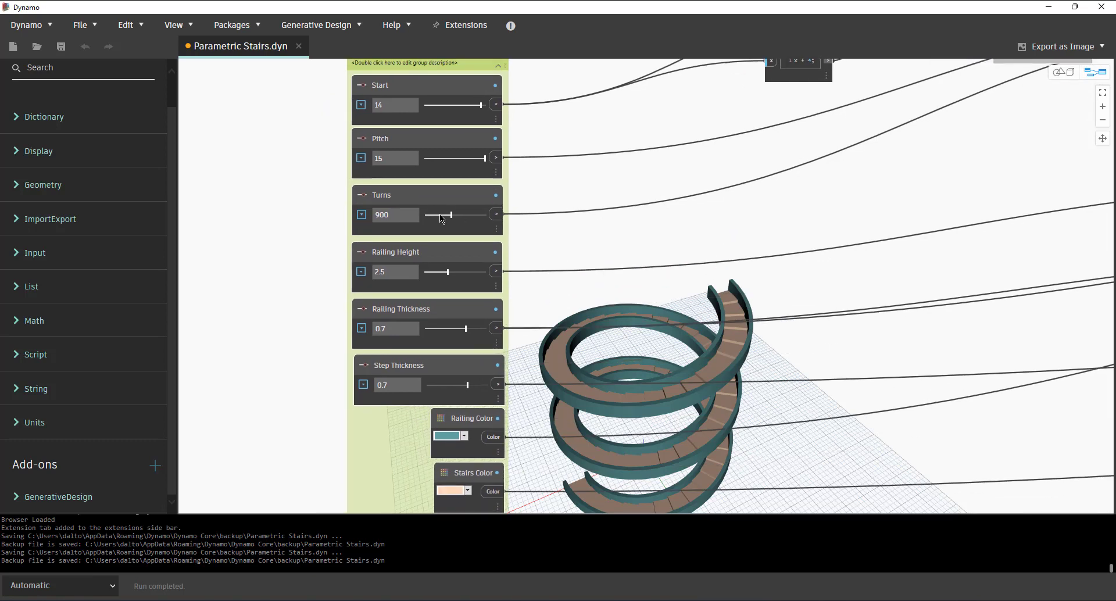
pyautogui.moveTo(451, 214)
pyautogui.mouseDown()
pyautogui.moveTo(427, 214)
pyautogui.moveTo(443, 214)
pyautogui.mouseUp()
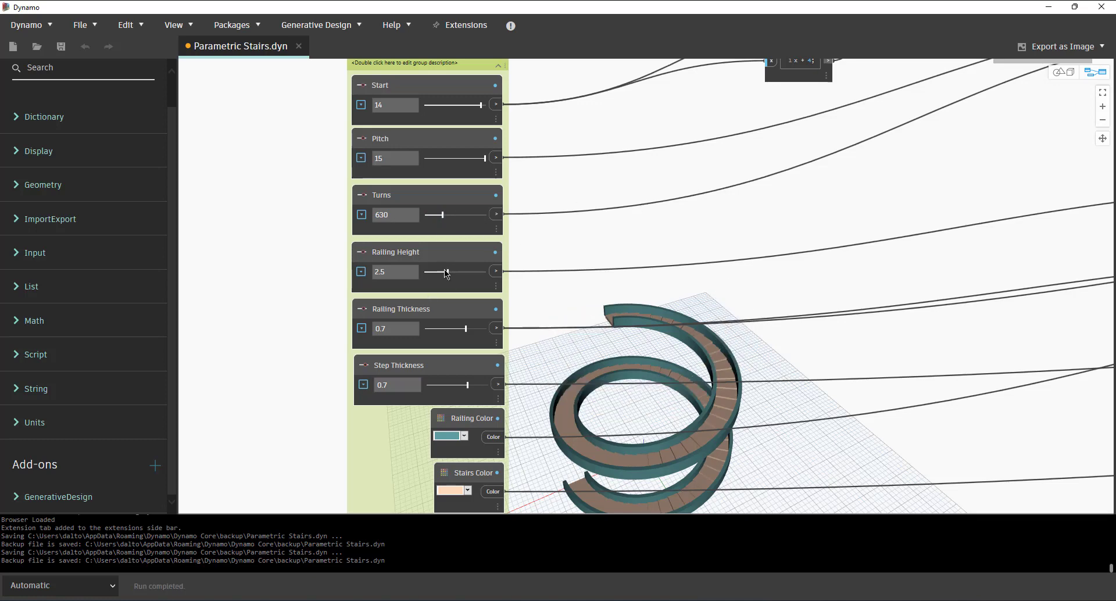
# Adjust Railing Height and thin Railing Thickness from 0.7 to 0.4, checking a top view.
pyautogui.moveTo(446, 274)
pyautogui.mouseDown()
pyautogui.moveTo(477, 272)
pyautogui.moveTo(452, 282)
pyautogui.mouseUp()
pyautogui.moveTo(465, 329); pyautogui.dragTo(446, 332)
pyautogui.hotkey('ctrl', 'b')
pyautogui.scroll(4, 647, 335)
pyautogui.moveTo(648, 320); pyautogui.dragTo(654, 357, button='right')
pyautogui.scroll(4, 626, 287)
pyautogui.moveTo(626, 286); pyautogui.dragTo(799, 254, button='middle')
pyautogui.moveTo(800, 254); pyautogui.dragTo(757, 285, button='right')
pyautogui.scroll(-2, 697, 282)
pyautogui.hotkey('ctrl', 'b')
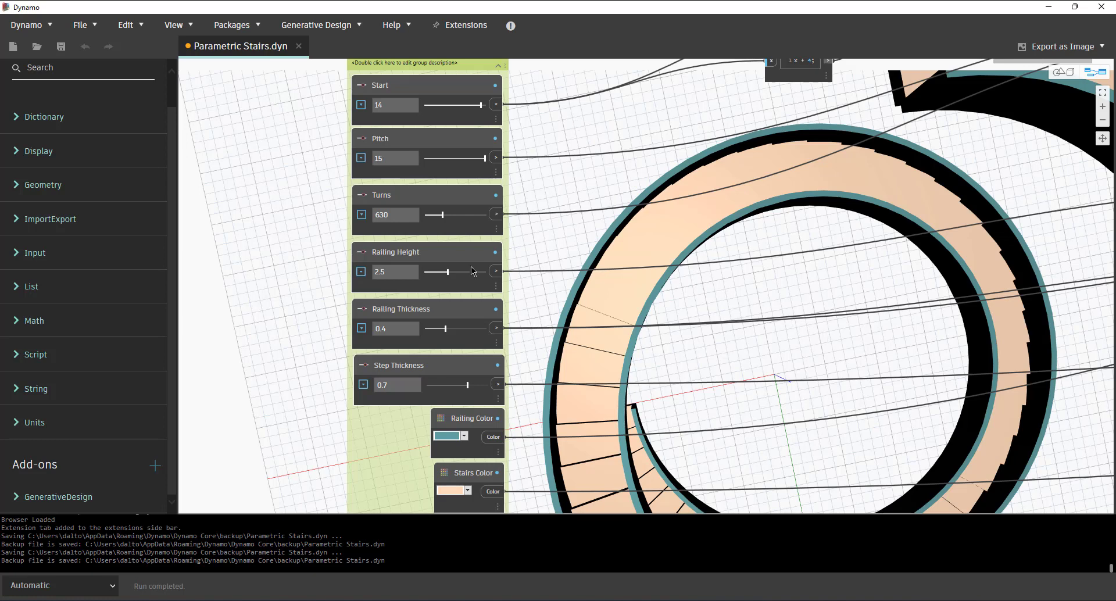
# Try Railing Thickness 0.1, then settle on 0.3 and view the stairs from the side.
pyautogui.moveTo(445, 329)
pyautogui.mouseDown()
pyautogui.moveTo(428, 327)
pyautogui.moveTo(480, 329)
pyautogui.moveTo(440, 336)
pyautogui.mouseUp()
pyautogui.moveTo(525, 359); pyautogui.dragTo(532, 318, button='middle')
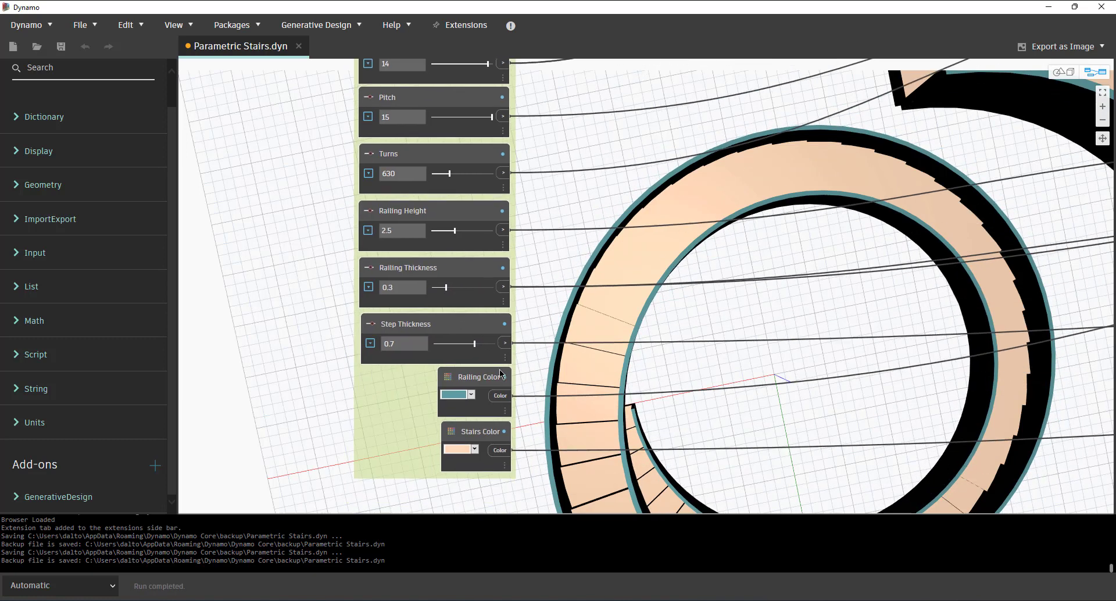
pyautogui.hotkey('ctrl', 'b')
pyautogui.moveTo(584, 329); pyautogui.dragTo(654, 260, button='right')
pyautogui.hotkey('ctrl', 'b')
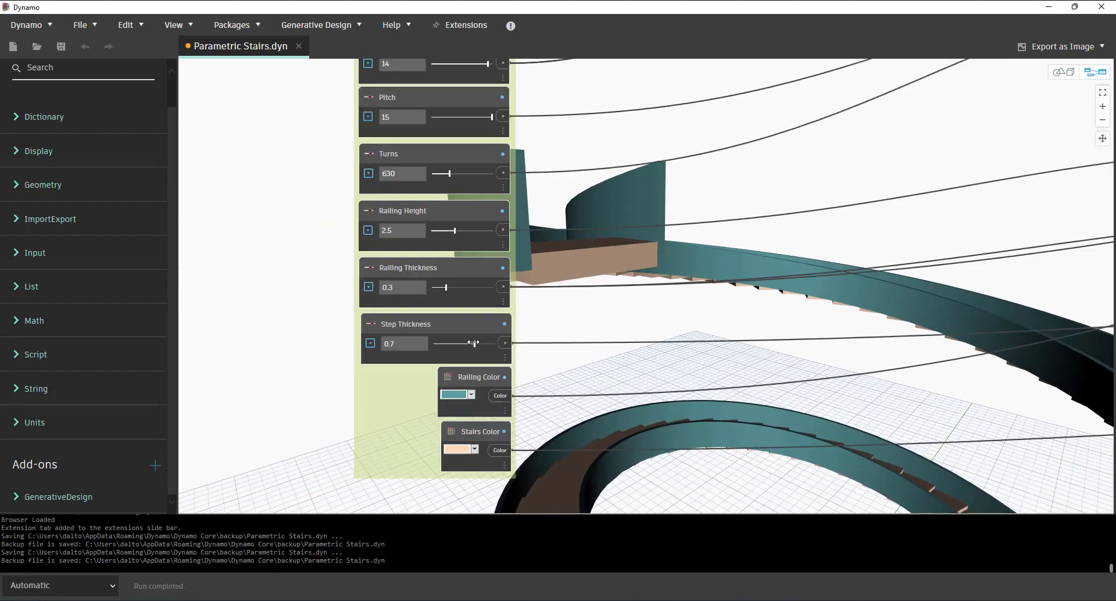
# Test a Step Thickness of 0.3 and orbit the preview to inspect the stairs.
pyautogui.moveTo(473, 343); pyautogui.dragTo(448, 343)
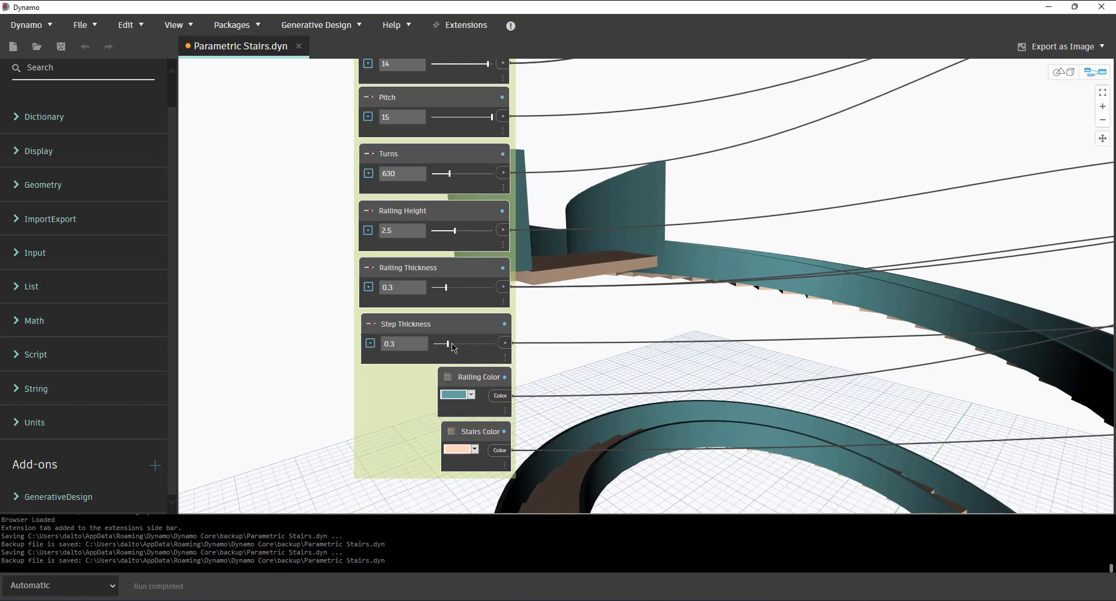
pyautogui.hotkey('ctrl', 'b')
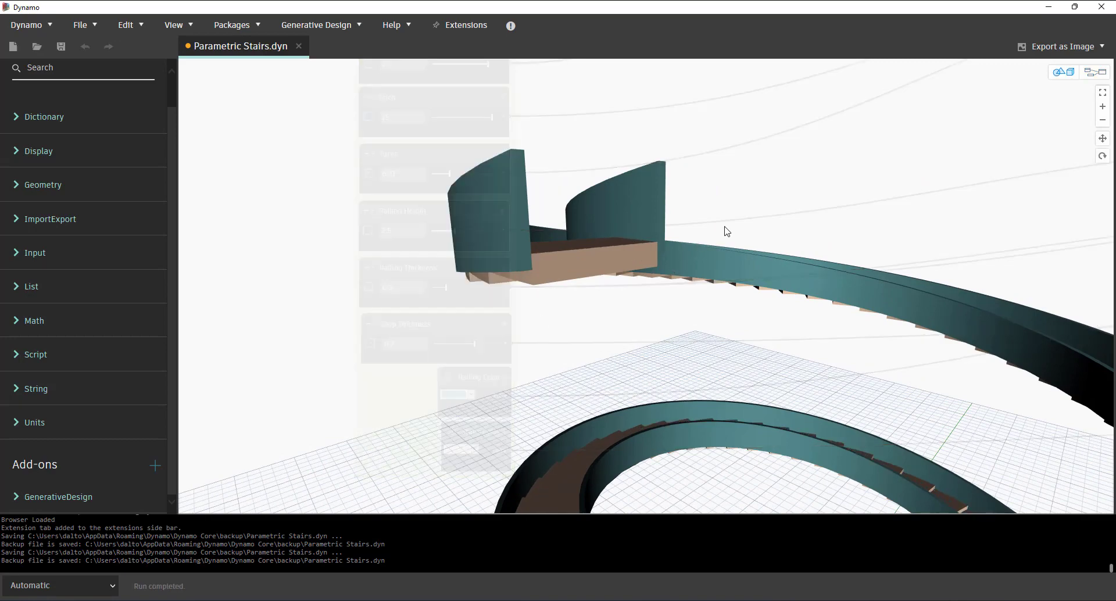
pyautogui.scroll(5, 602, 270)
pyautogui.scroll(-8, 602, 271)
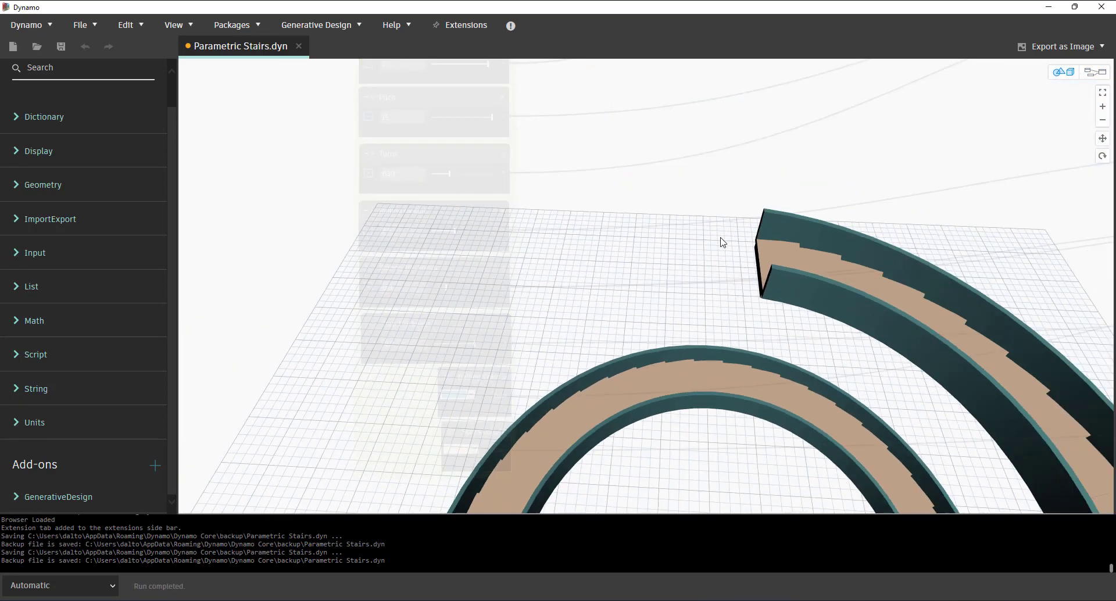
pyautogui.moveTo(748, 210); pyautogui.dragTo(807, 201, button='right')
pyautogui.scroll(5, 695, 284)
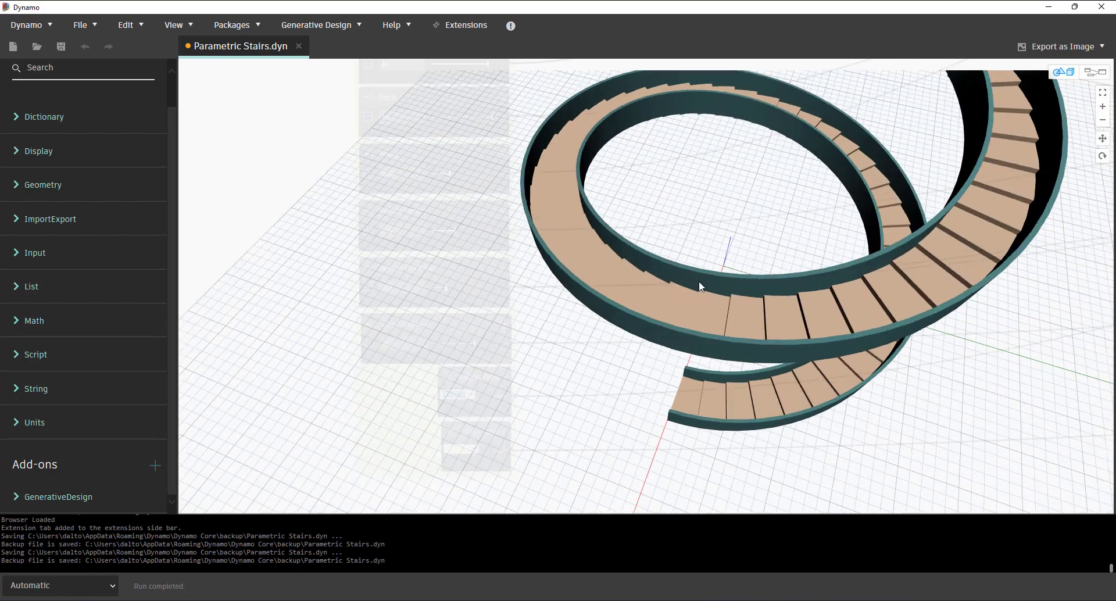
pyautogui.moveTo(716, 277); pyautogui.dragTo(643, 341, button='middle')
pyautogui.moveTo(643, 340); pyautogui.dragTo(642, 228, button='right')
pyautogui.hotkey('ctrl', 'b')
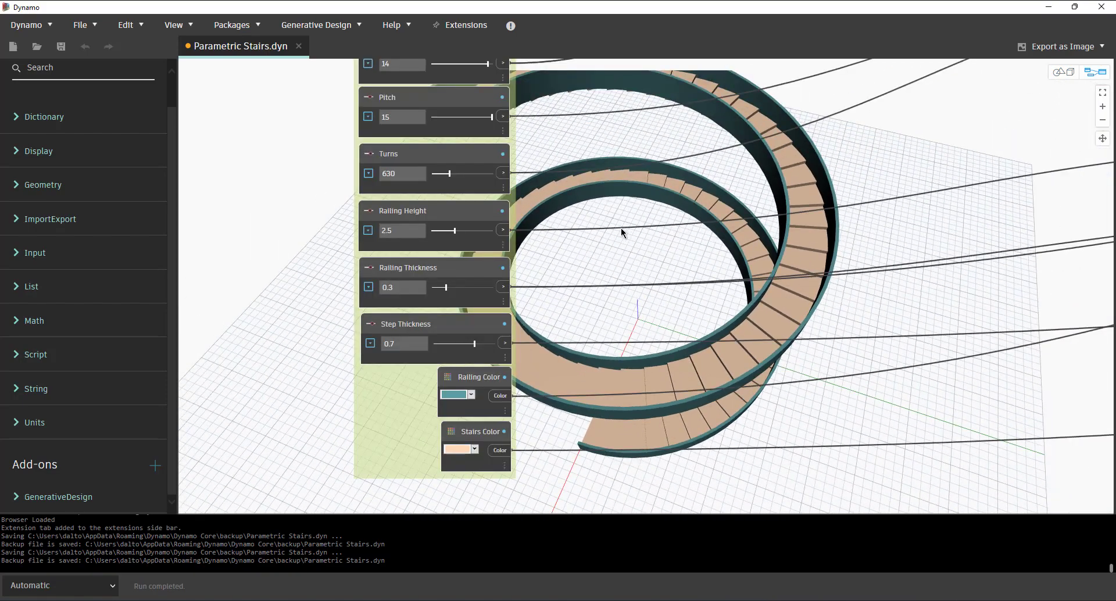
# Bring the Inputs title into view and orbit the spiral stair to a new angle.
pyautogui.moveTo(615, 216); pyautogui.dragTo(617, 276, button='middle')
pyautogui.hotkey('ctrl', 'b')
pyautogui.moveTo(610, 285); pyautogui.dragTo(822, 349, button='right')
pyautogui.hotkey('ctrl', 'b')
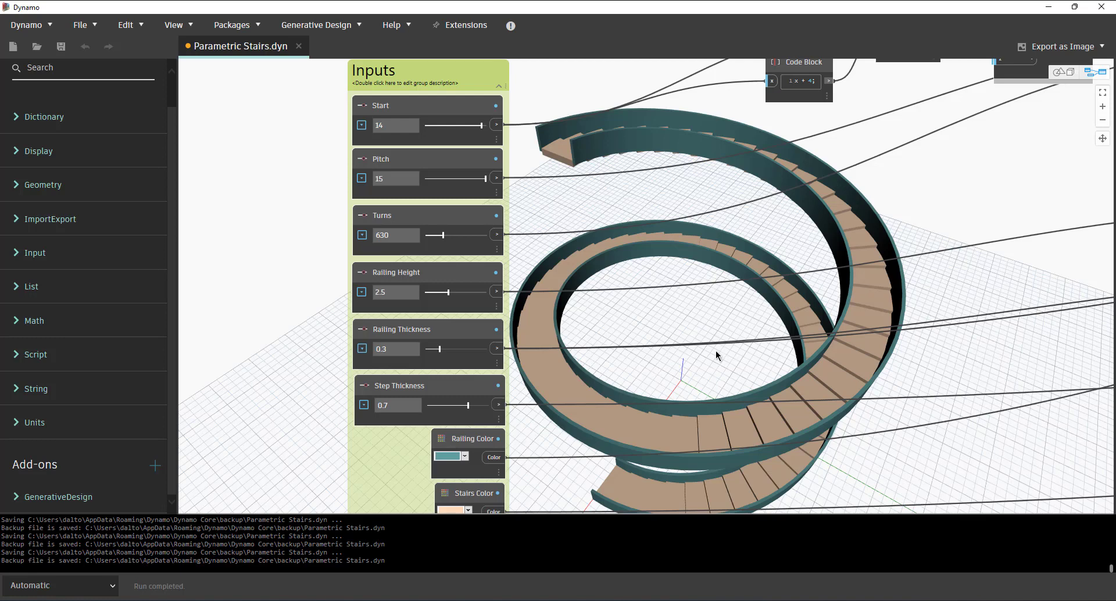
# Select all the Inputs sliders together, then clear the selection.
pyautogui.moveTo(614, 441); pyautogui.dragTo(552, 309, button='middle')
pyautogui.moveTo(484, 317); pyautogui.dragTo(337, 428)
pyautogui.click(491, 325)
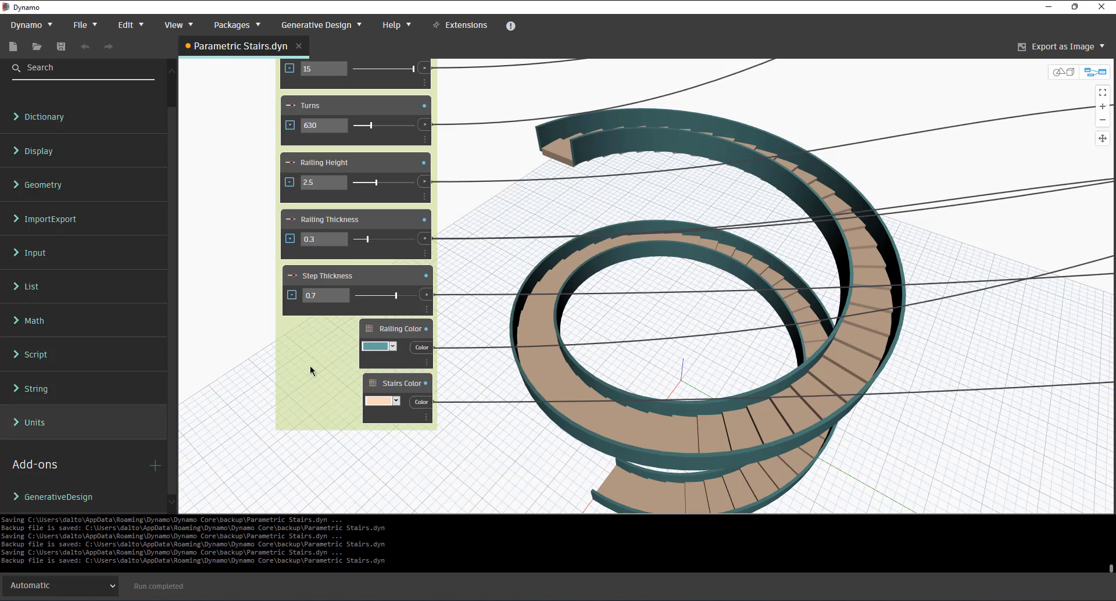
pyautogui.scroll(-5, 709, 321)
pyautogui.scroll(3, 629, 298)
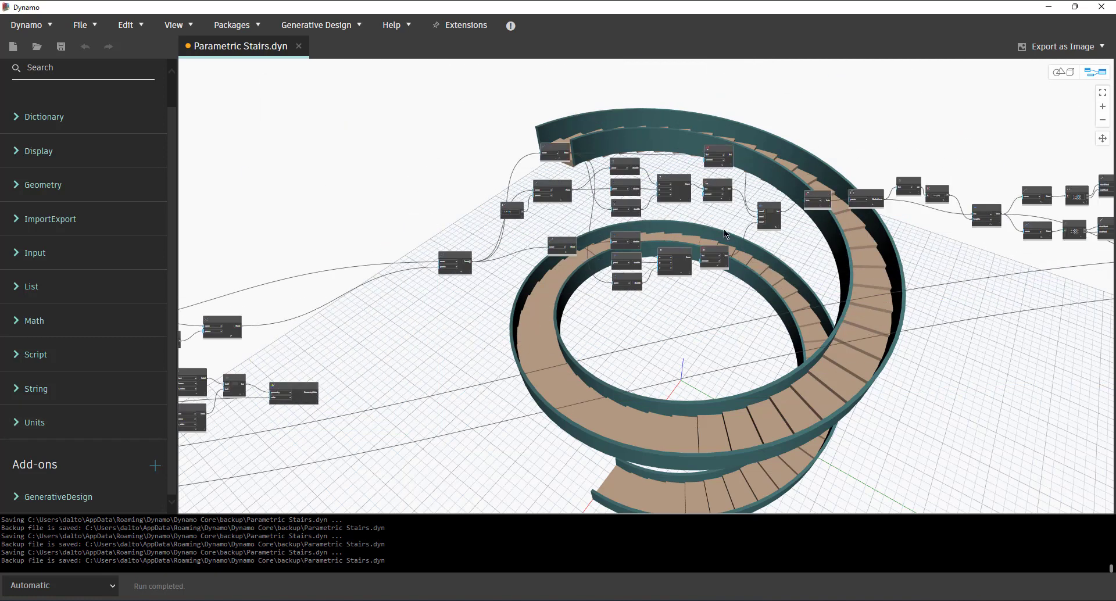
# Drag the Number Slider set to 77 under the Inputs group.
pyautogui.moveTo(726, 235); pyautogui.dragTo(671, 246, button='middle')
pyautogui.moveTo(451, 283); pyautogui.dragTo(679, 222, button='middle')
pyautogui.moveTo(524, 275); pyautogui.dragTo(801, 239, button='middle')
pyautogui.moveTo(460, 216); pyautogui.dragTo(585, 231, button='middle')
pyautogui.scroll(3, 583, 226)
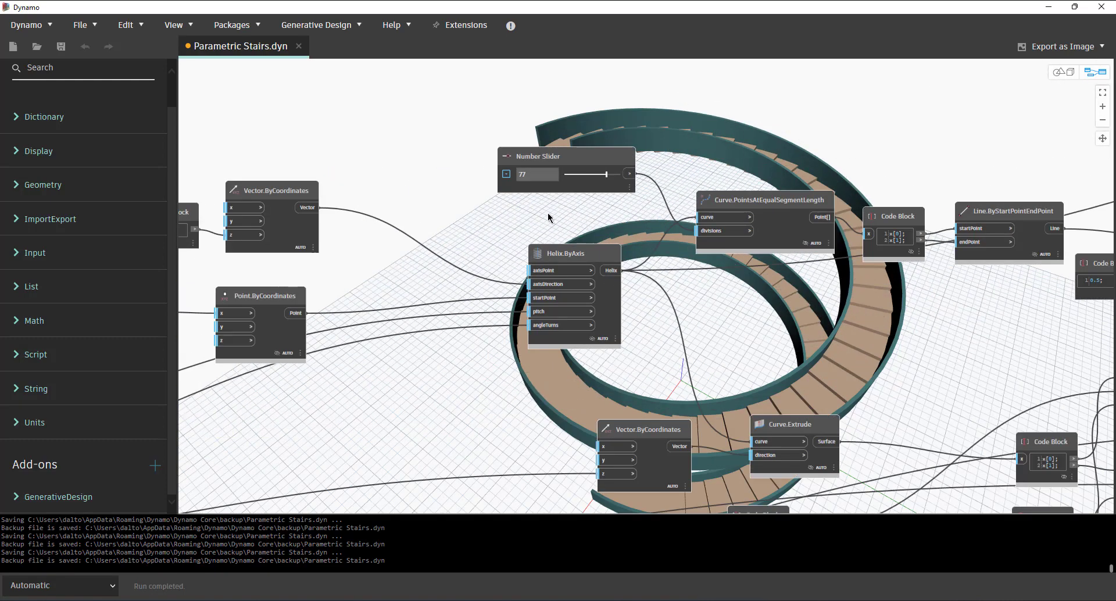
pyautogui.scroll(-5, 567, 163)
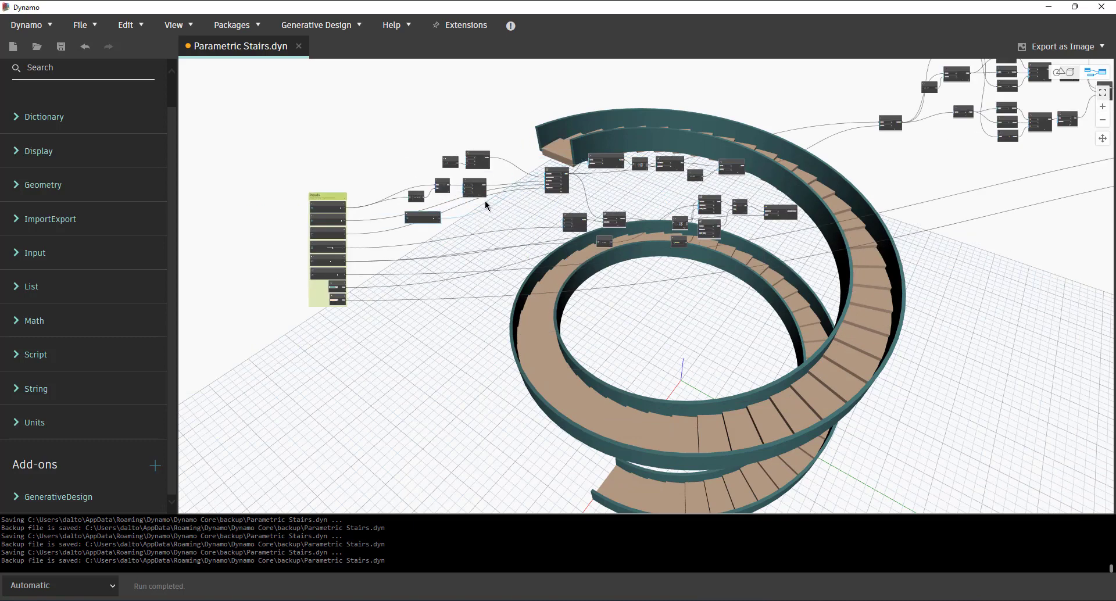
pyautogui.scroll(6, 503, 282)
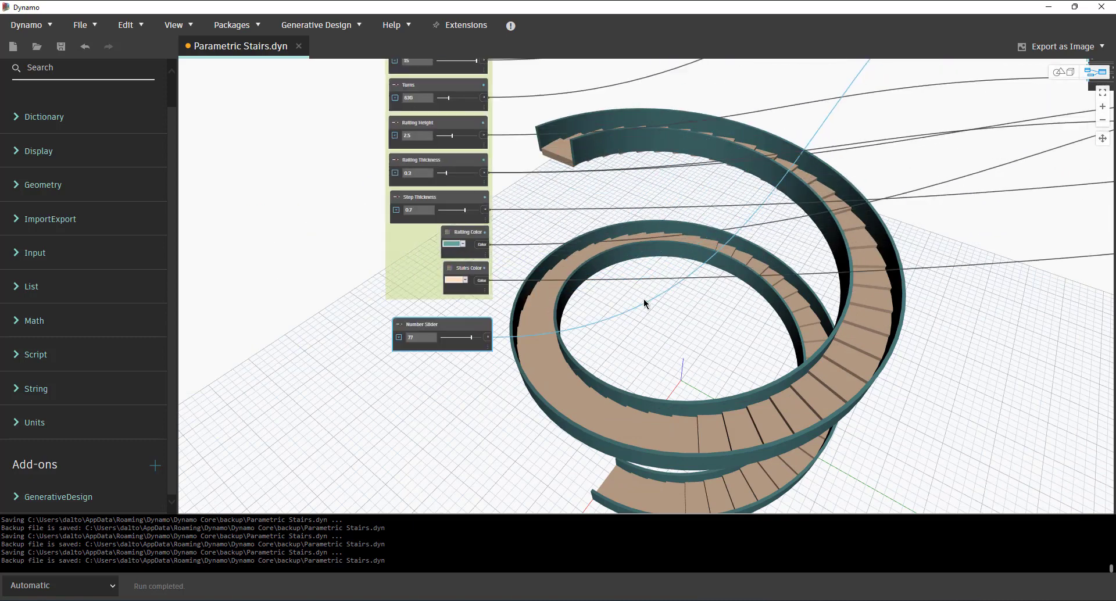
# Return to the Inputs group and raise Turns from 630 to 1800.
pyautogui.moveTo(792, 106); pyautogui.dragTo(603, 327, button='middle')
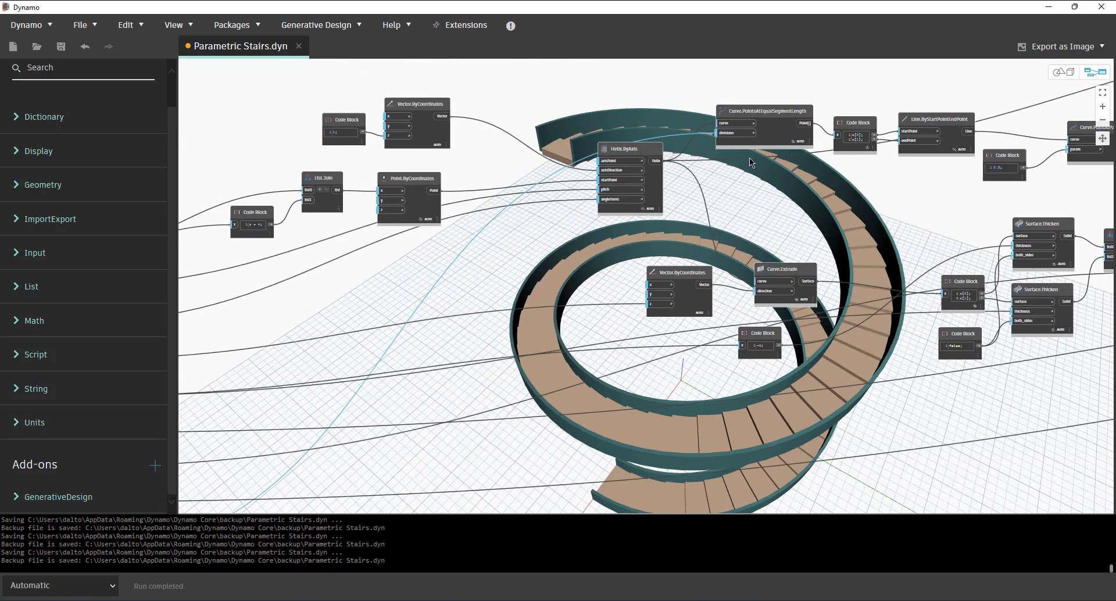
pyautogui.scroll(5, 755, 106)
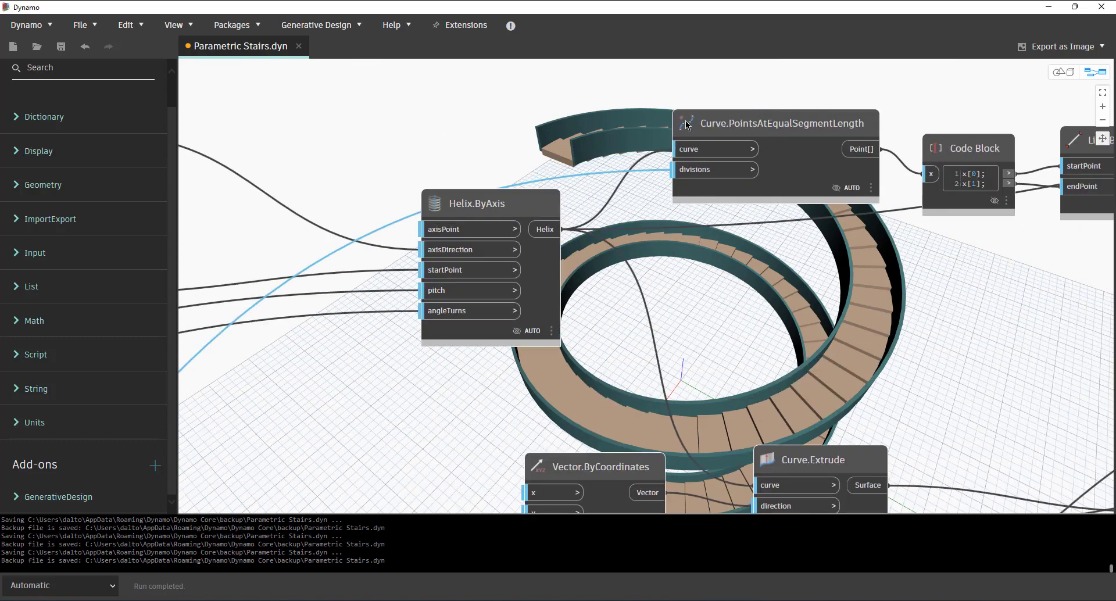
pyautogui.scroll(-4, 726, 171)
pyautogui.scroll(-3, 455, 327)
pyautogui.scroll(4, 456, 297)
pyautogui.moveTo(691, 265); pyautogui.dragTo(588, 297, button='middle')
pyautogui.moveTo(630, 174); pyautogui.dragTo(599, 282, button='middle')
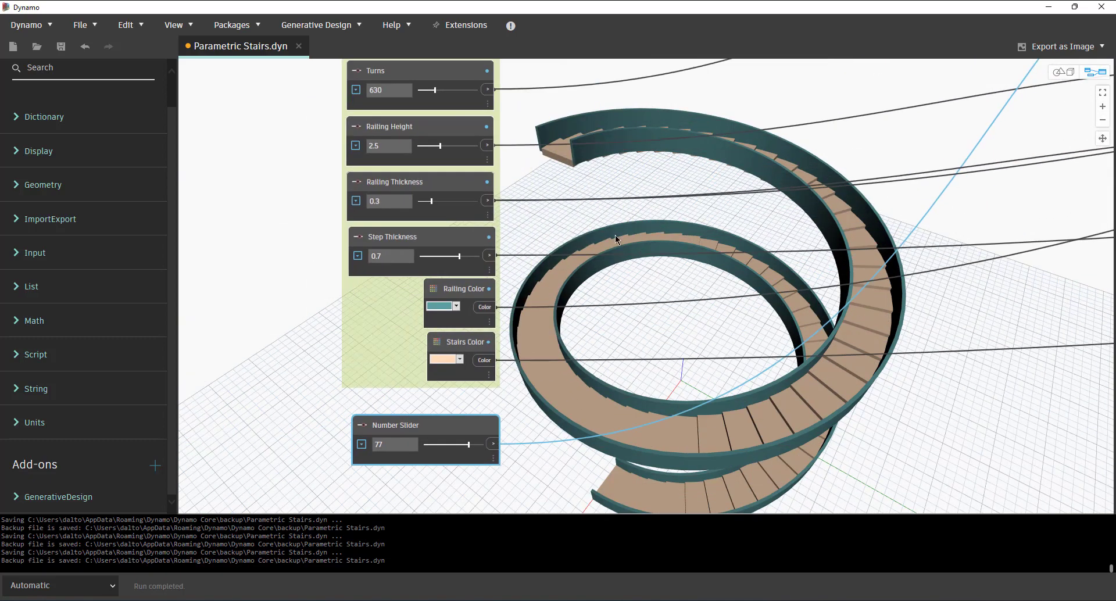
pyautogui.moveTo(566, 149); pyautogui.dragTo(580, 262, button='middle')
pyautogui.moveTo(543, 205); pyautogui.dragTo(544, 232, button='middle')
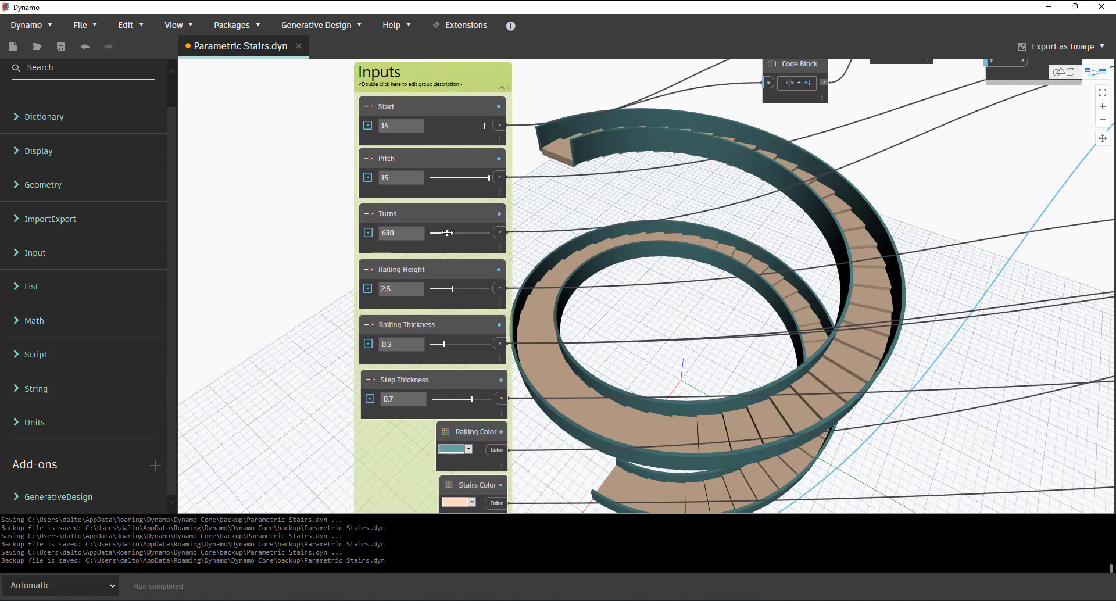
pyautogui.moveTo(447, 232); pyautogui.dragTo(483, 233)
# Check the denser staircase in 3D, then locate the Number Slider below Inputs.
pyautogui.scroll(-3, 888, 269)
pyautogui.hotkey('ctrl', 'b')
pyautogui.scroll(-5, 707, 273)
pyautogui.scroll(5, 708, 270)
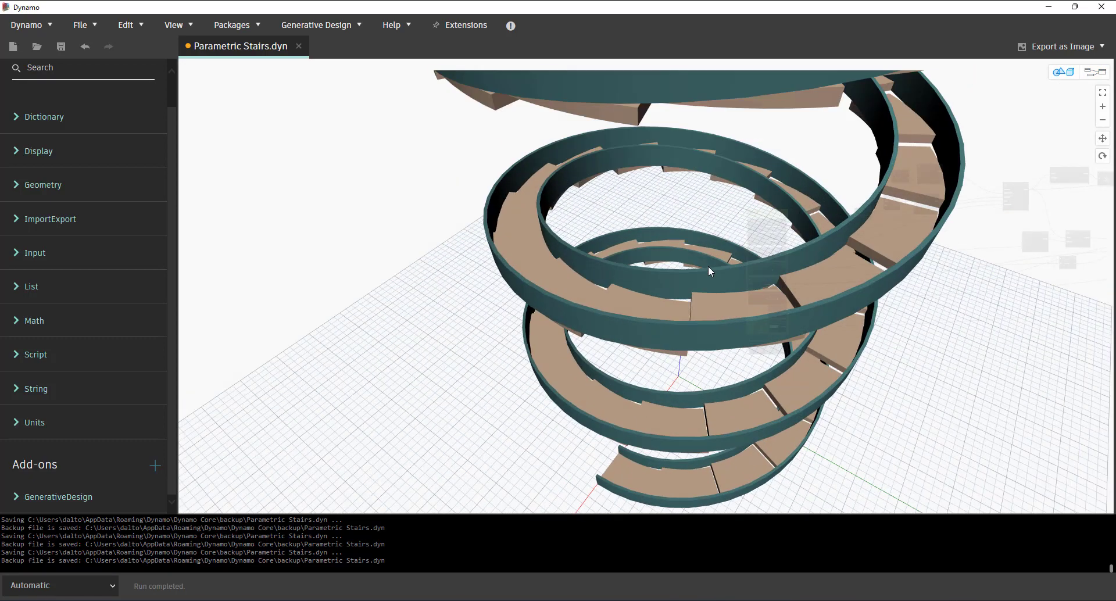
pyautogui.hotkey('ctrl', 'b')
pyautogui.scroll(2, 733, 281)
pyautogui.scroll(7, 733, 281)
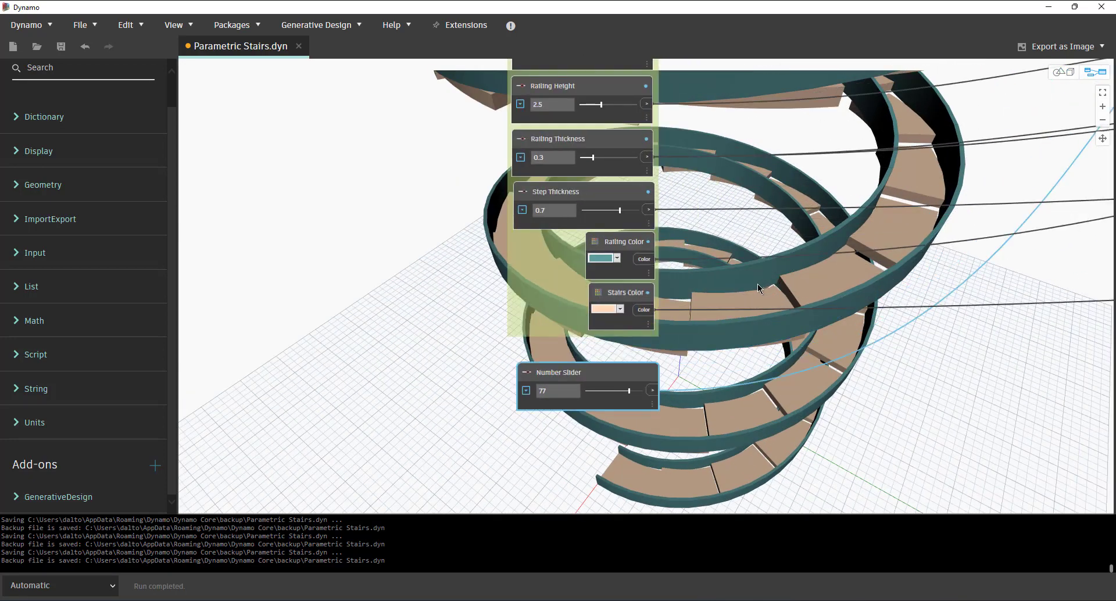
pyautogui.moveTo(758, 288); pyautogui.dragTo(546, 456, button='middle')
pyautogui.scroll(-3, 474, 359)
pyautogui.scroll(-4, 473, 359)
pyautogui.moveTo(479, 373); pyautogui.dragTo(455, 347, button='middle')
pyautogui.scroll(5, 403, 380)
pyautogui.scroll(-2, 456, 350)
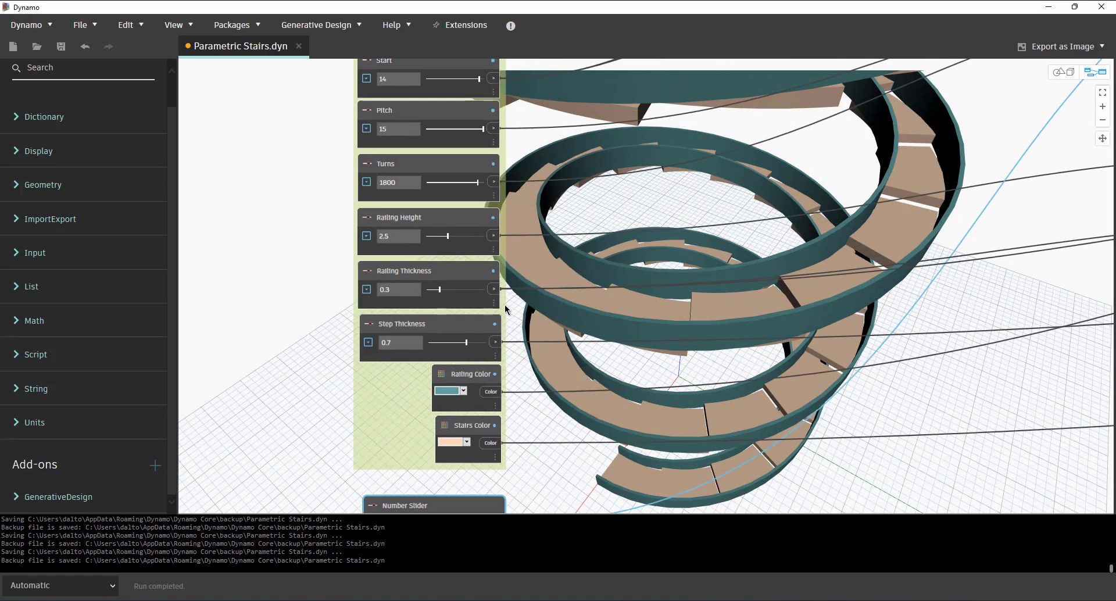
pyautogui.scroll(2, 436, 216)
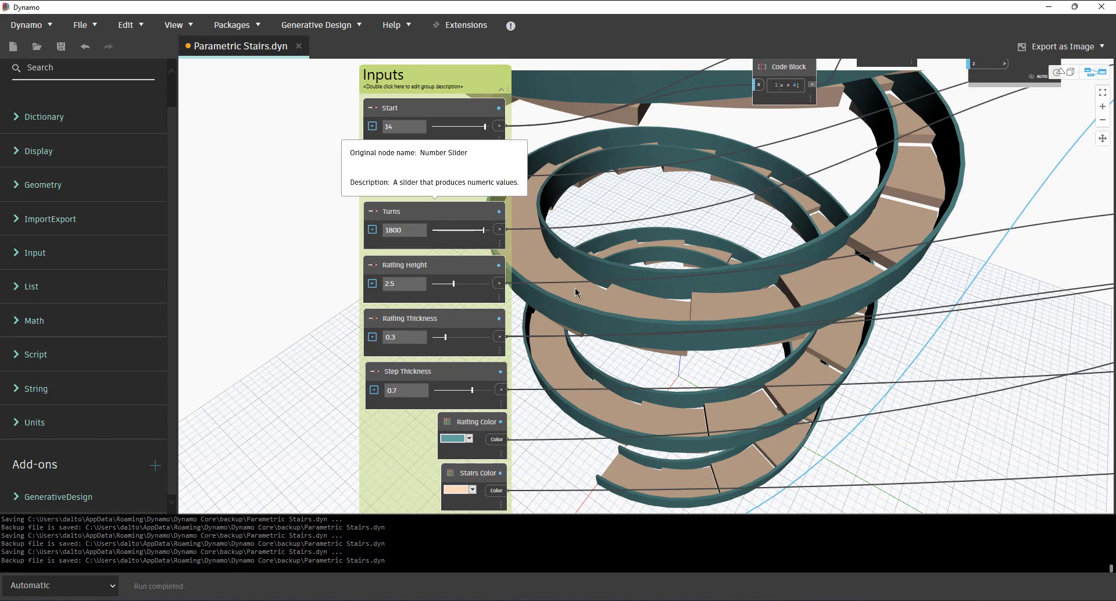
pyautogui.scroll(-1, 729, 355)
pyautogui.moveTo(731, 372); pyautogui.dragTo(730, 217, button='middle')
pyautogui.scroll(-1, 730, 217)
pyautogui.scroll(3, 572, 294)
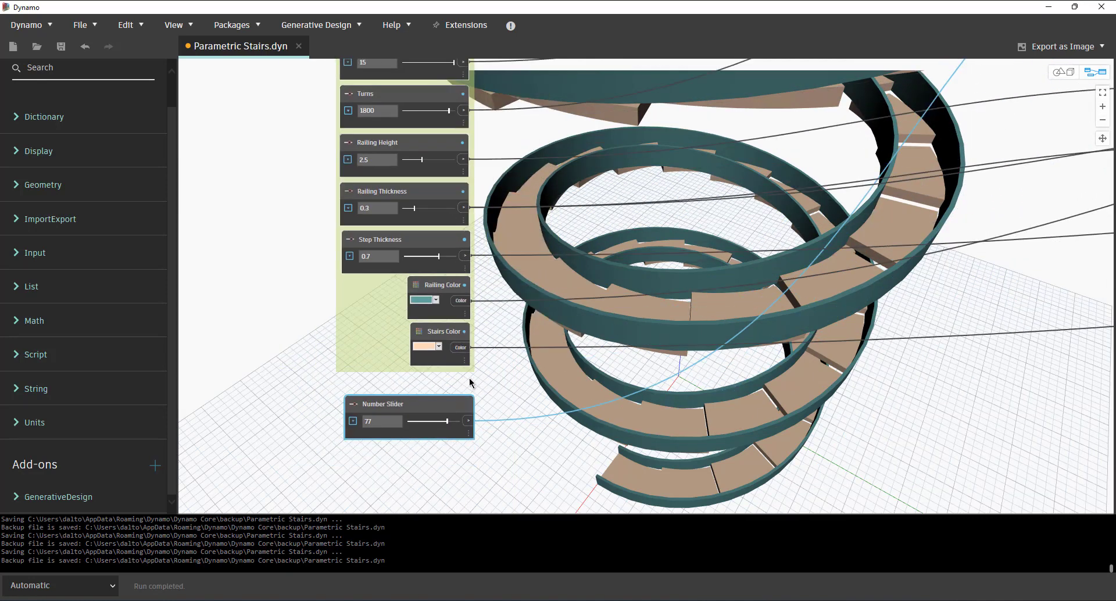
# Drag the helix Number Slider to its maximum of 100.
pyautogui.moveTo(499, 355); pyautogui.dragTo(502, 436, button='middle')
pyautogui.moveTo(519, 341); pyautogui.dragTo(551, 414, button='middle')
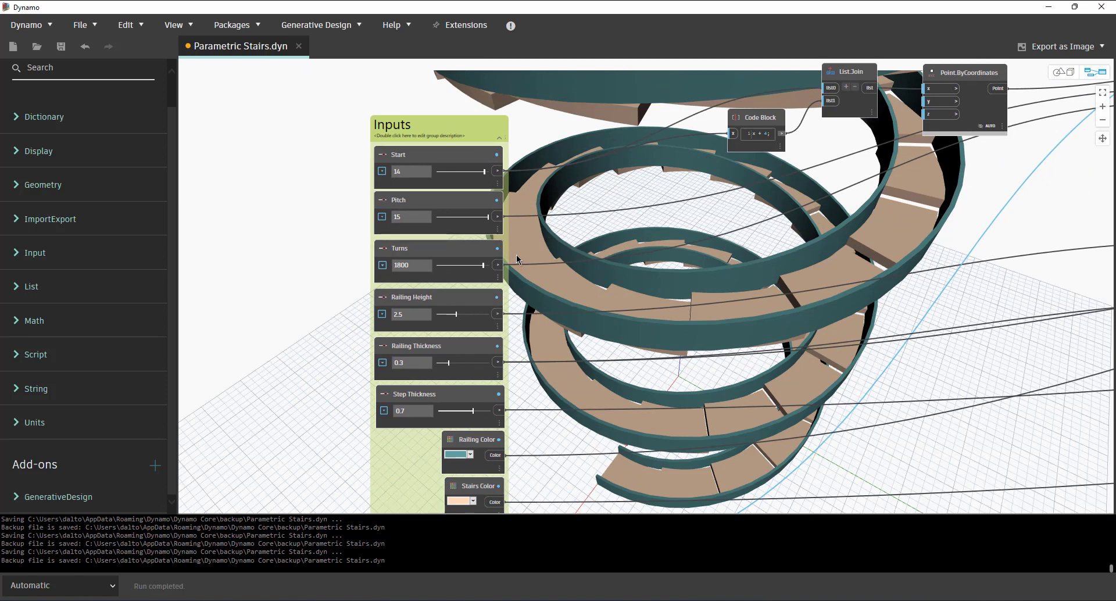
pyautogui.moveTo(514, 254); pyautogui.dragTo(512, 162, button='middle')
pyautogui.moveTo(519, 420); pyautogui.dragTo(523, 312, button='middle')
pyautogui.moveTo(482, 375); pyautogui.dragTo(498, 375)
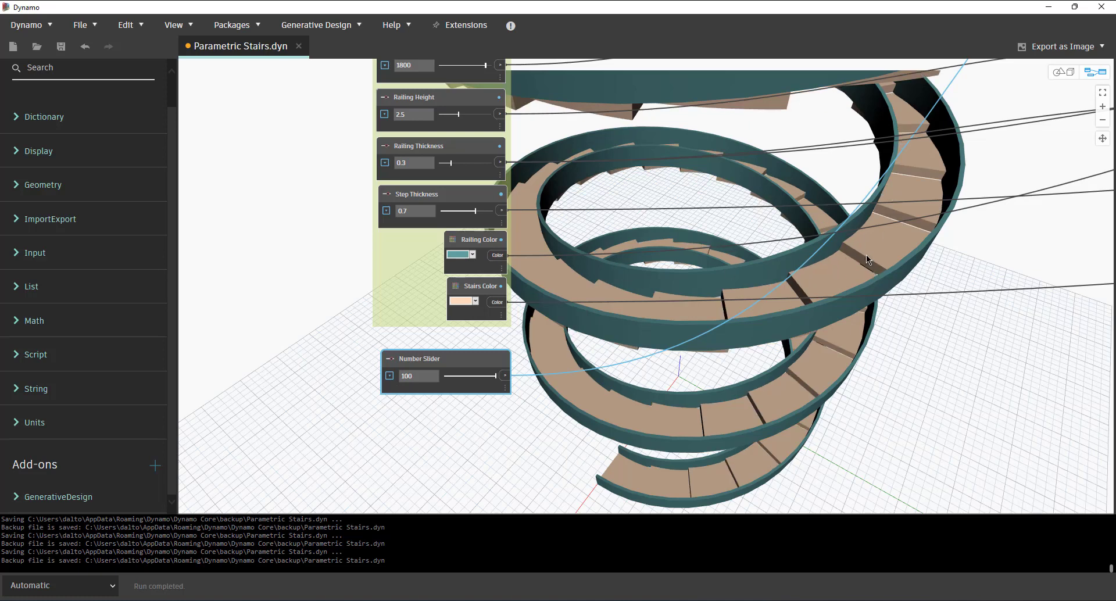
# Raise the number slider's maximum to 200 and drag the slider to 200.
pyautogui.scroll(2, 461, 380)
pyautogui.click(375, 392)
pyautogui.moveTo(440, 437); pyautogui.dragTo(446, 381, button='middle')
pyautogui.doubleClick(448, 389)
pyautogui.write('200')
pyautogui.click(676, 319)
pyautogui.click(378, 335)
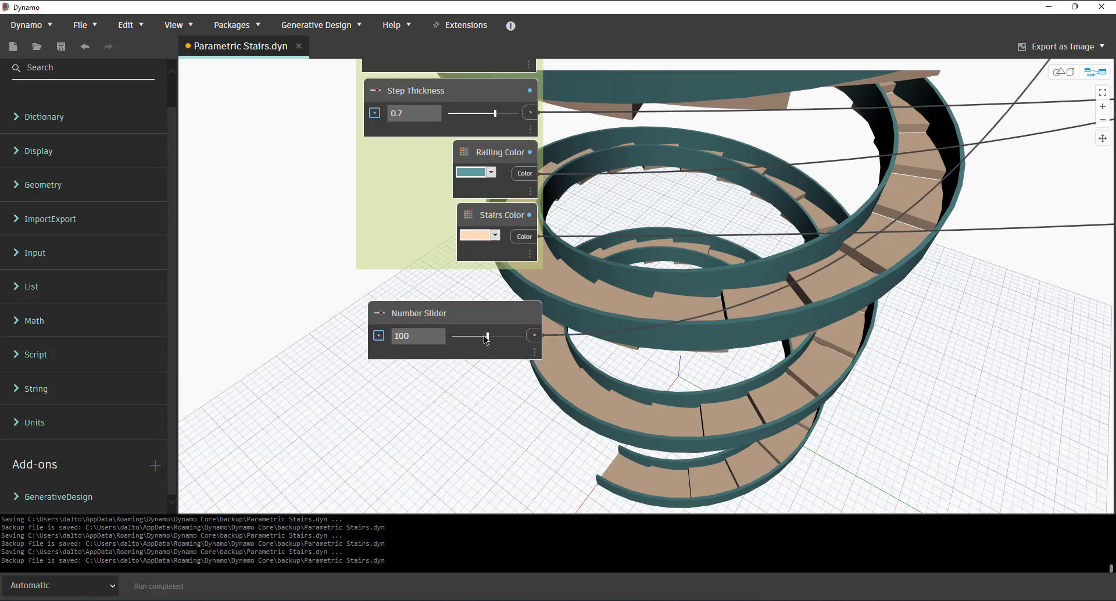
pyautogui.moveTo(487, 335); pyautogui.dragTo(569, 338)
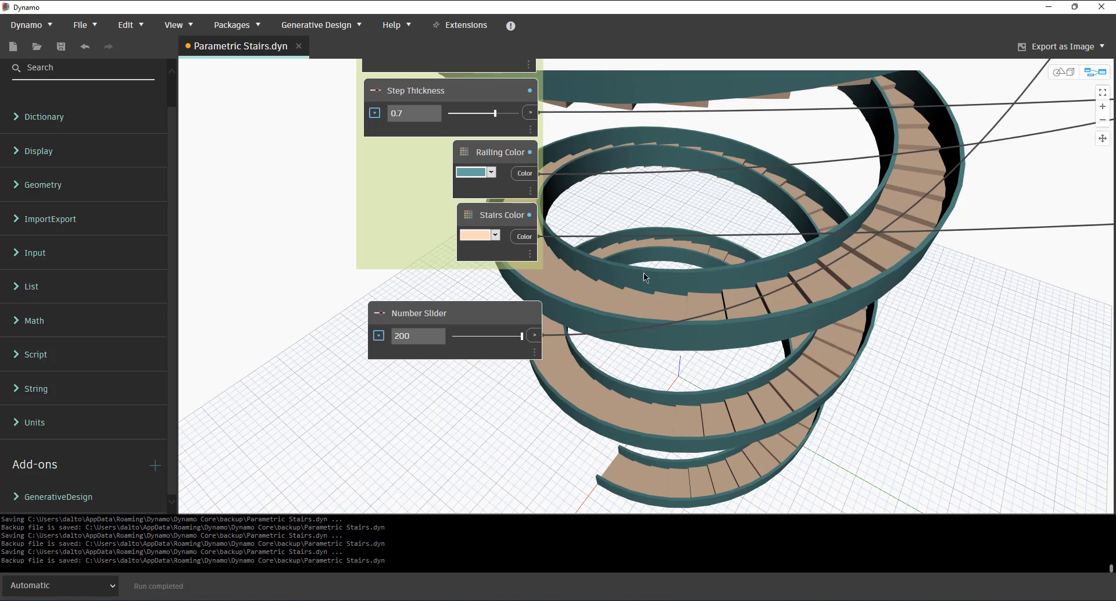
# Check the Turns slider's range settings, then collapse them again.
pyautogui.scroll(-5, 753, 337)
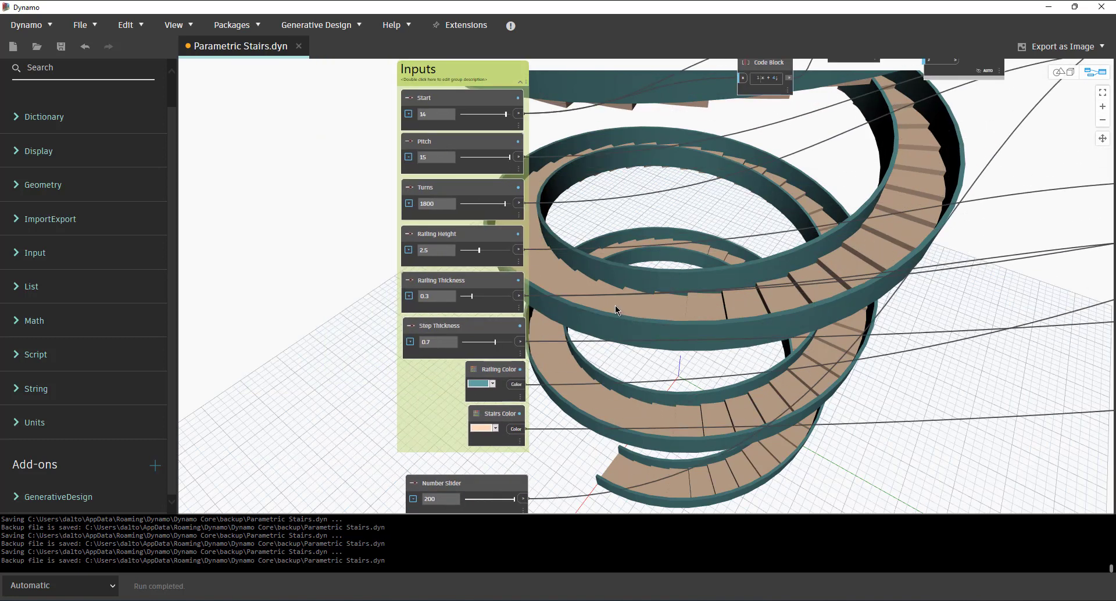
pyautogui.scroll(2, 422, 234)
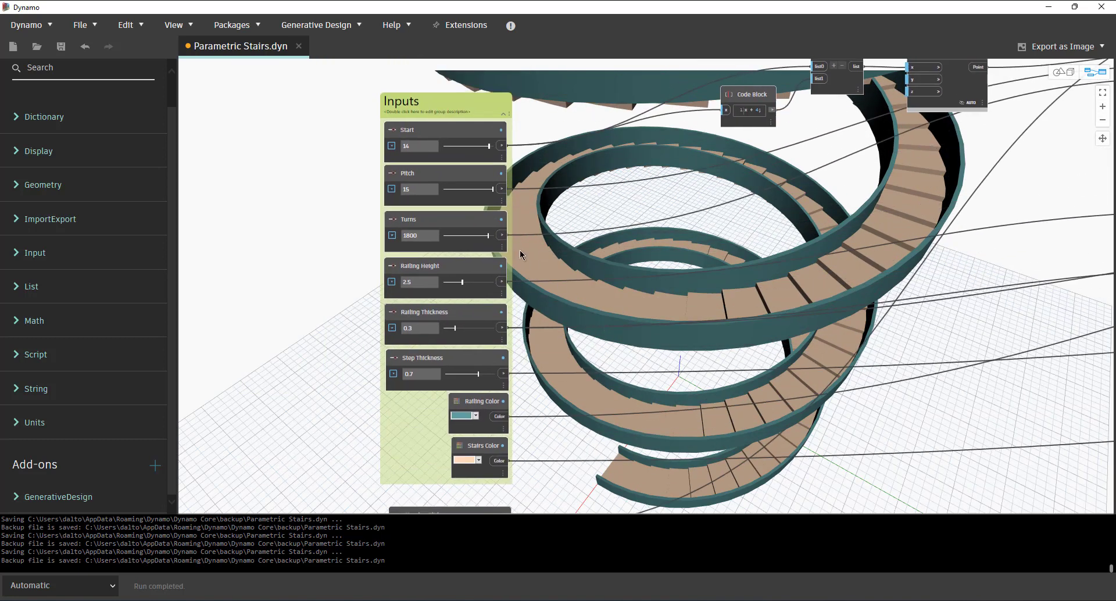
pyautogui.scroll(1, 422, 234)
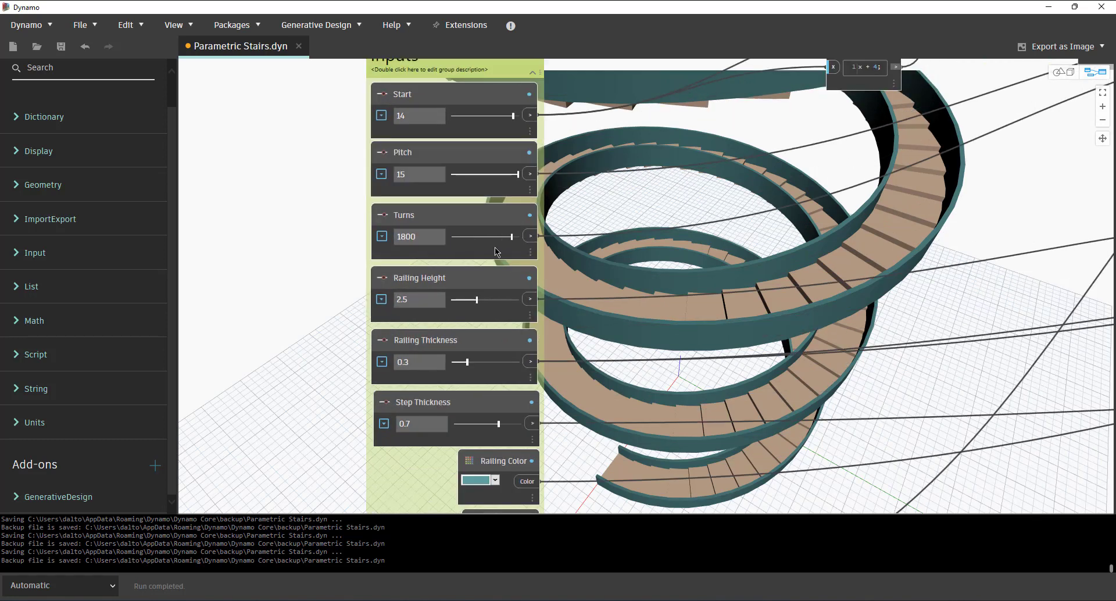
pyautogui.click(381, 237)
pyautogui.click(382, 236)
# Add an x/90 Code Block on the canvas and wire the Turns slider into its x input.
pyautogui.moveTo(679, 227); pyautogui.dragTo(583, 282, button='middle')
pyautogui.rightClick(543, 233)
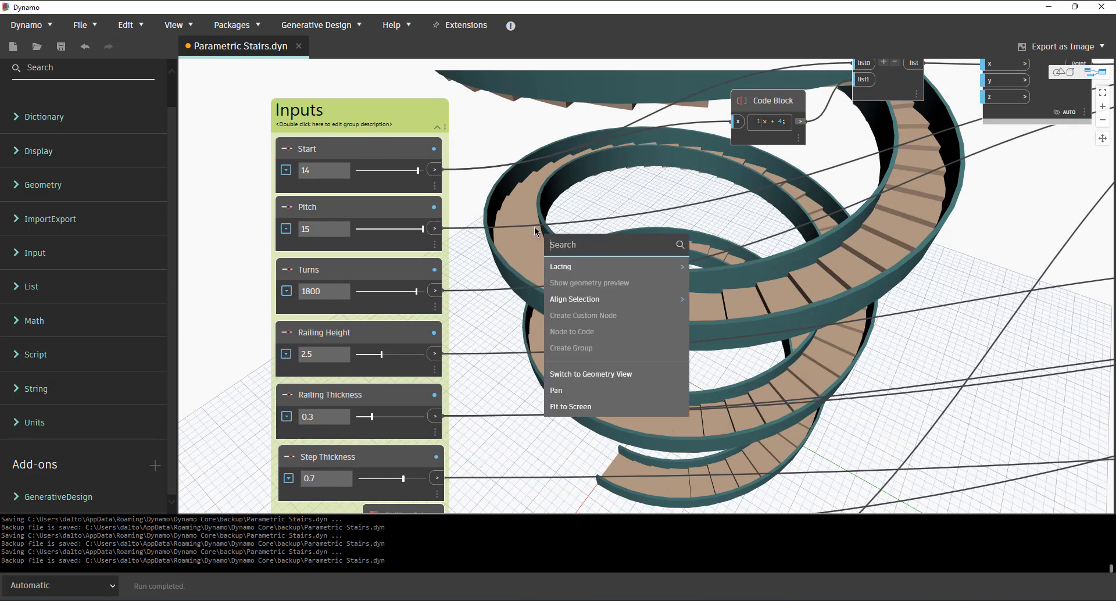
pyautogui.click(519, 265)
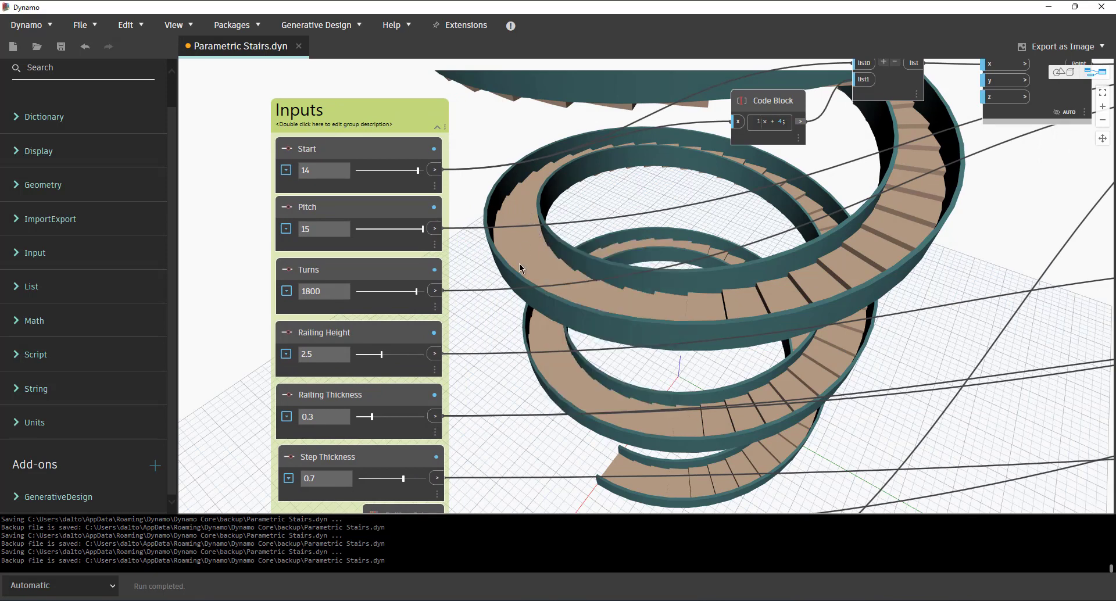
pyautogui.doubleClick(517, 267)
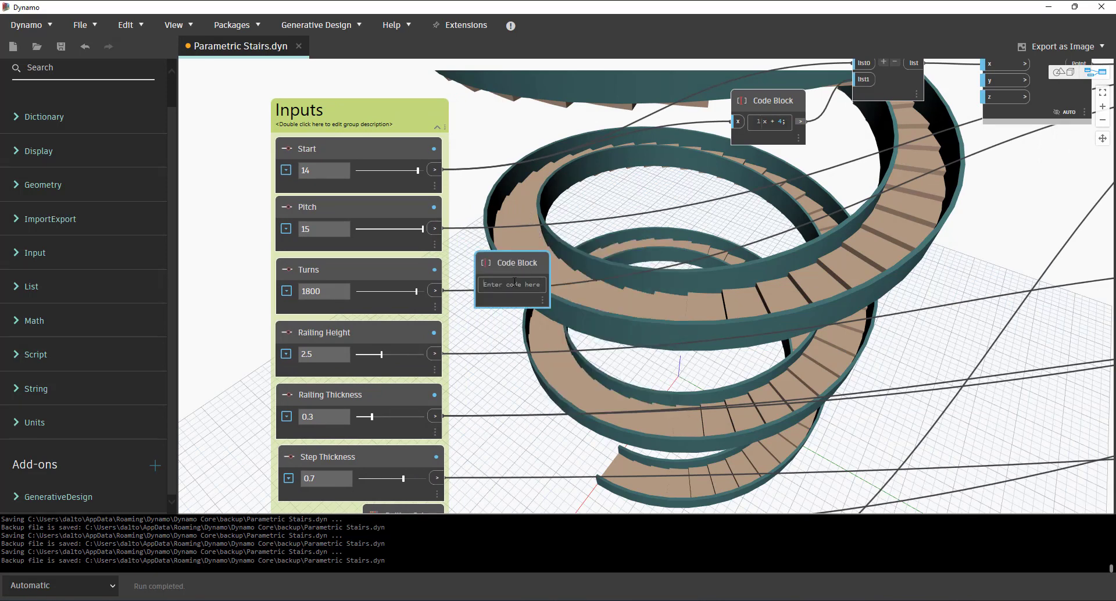
pyautogui.write('x/90')
pyautogui.click(557, 203)
pyautogui.moveTo(435, 292); pyautogui.dragTo(560, 256)
pyautogui.click(531, 272)
pyautogui.click(580, 190)
# Compare the Turns value of 1800 with the x/90 result and reposition the code block.
pyautogui.moveTo(543, 184); pyautogui.dragTo(549, 198, button='middle')
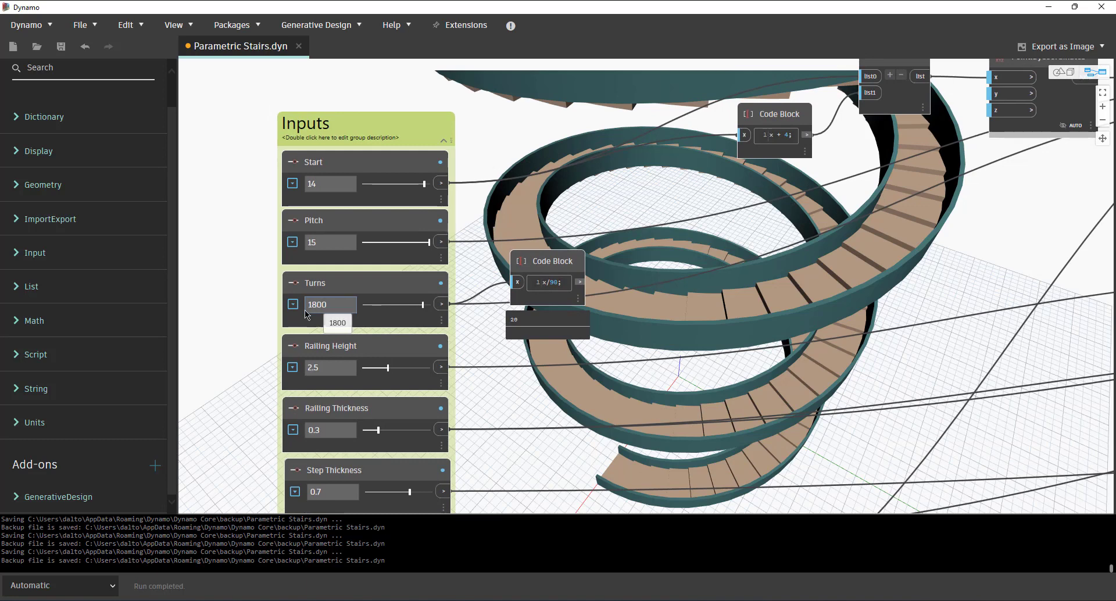
pyautogui.moveTo(336, 302); pyautogui.dragTo(311, 311)
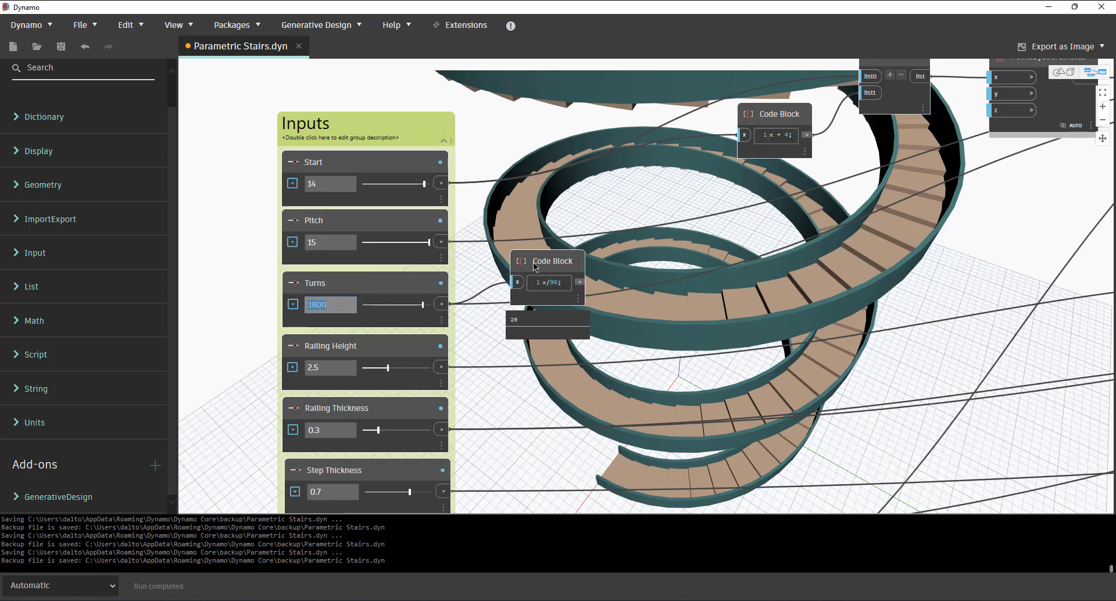
pyautogui.moveTo(534, 264); pyautogui.dragTo(533, 261)
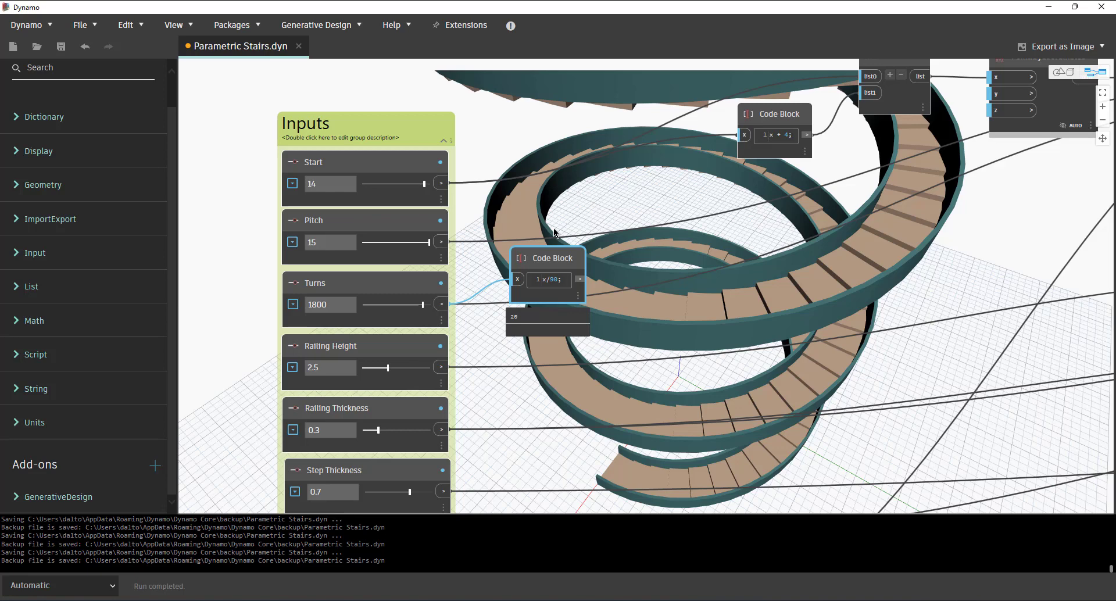
pyautogui.doubleClick(326, 305)
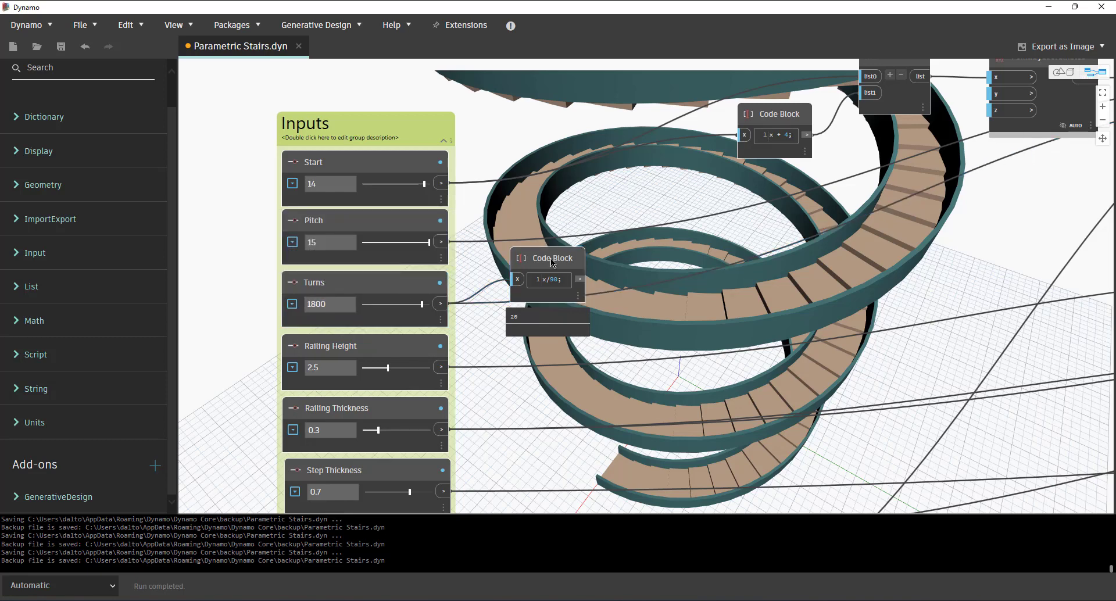
pyautogui.moveTo(547, 258); pyautogui.dragTo(520, 239)
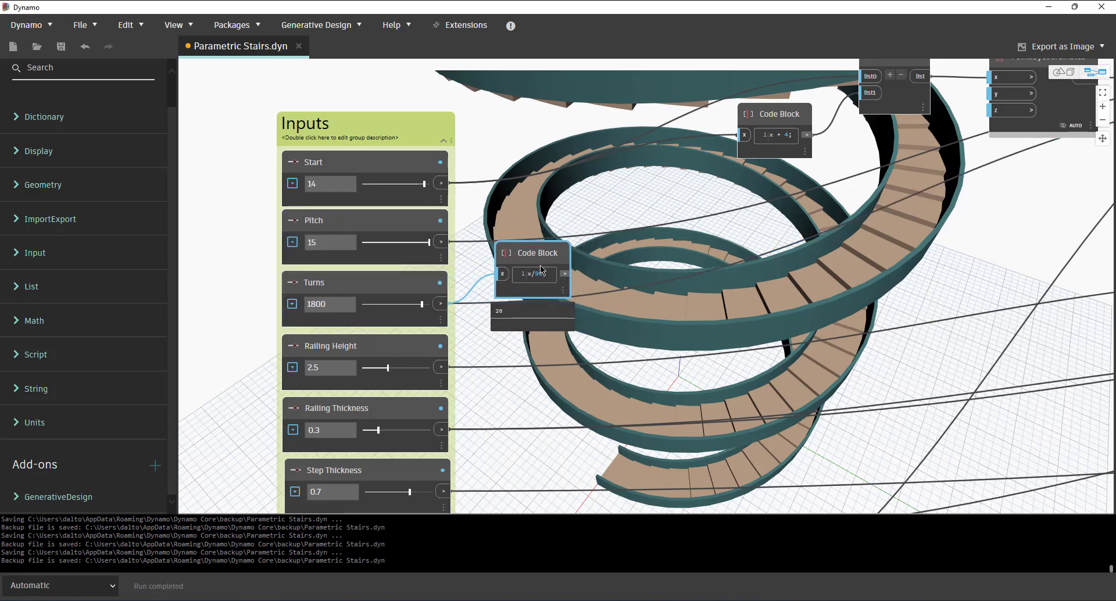
pyautogui.moveTo(561, 308); pyautogui.dragTo(486, 323, button='middle')
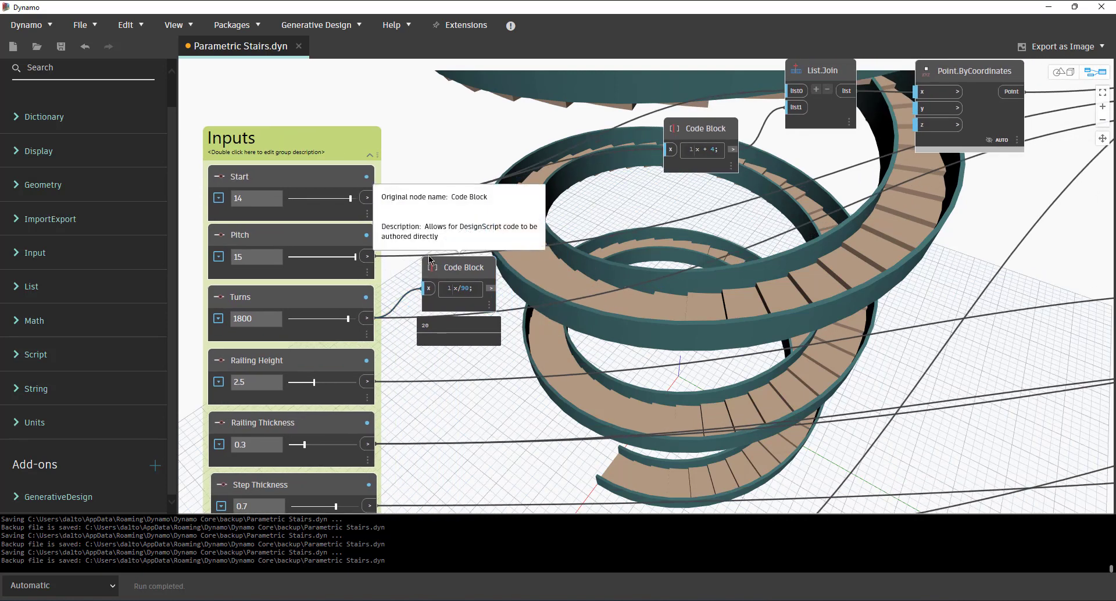
pyautogui.moveTo(484, 214); pyautogui.dragTo(526, 204, button='middle')
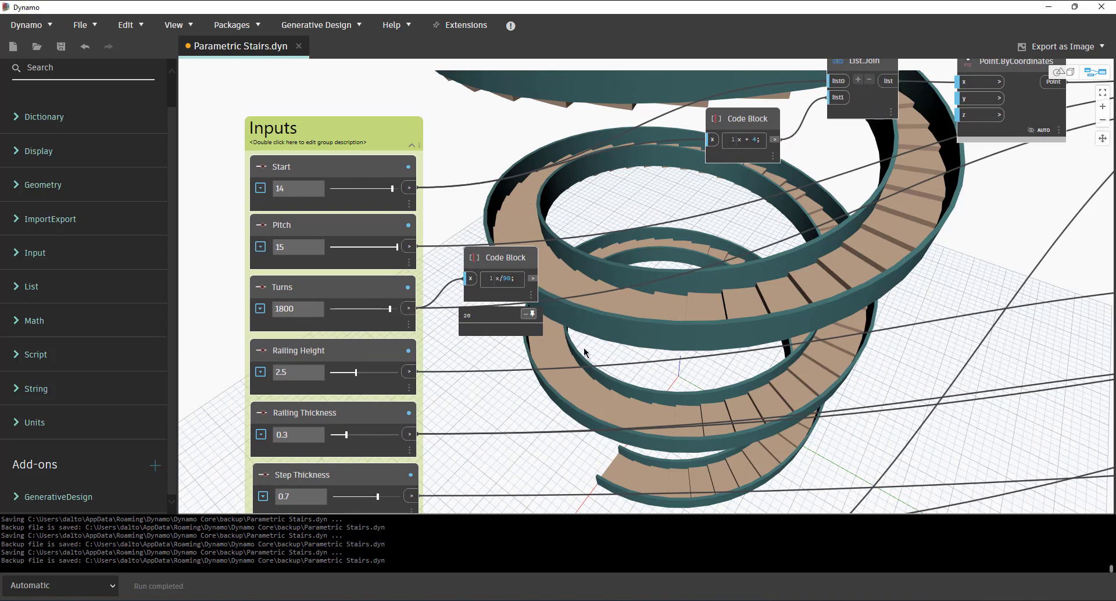
# Change the helix number slider's value from 200 to 250 by typing it in the value field.
pyautogui.scroll(-2, 569, 283)
pyautogui.moveTo(509, 392); pyautogui.dragTo(548, 335, button='middle')
pyautogui.doubleClick(365, 462)
pyautogui.write('25')
pyautogui.press('Return')
pyautogui.doubleClick(365, 462)
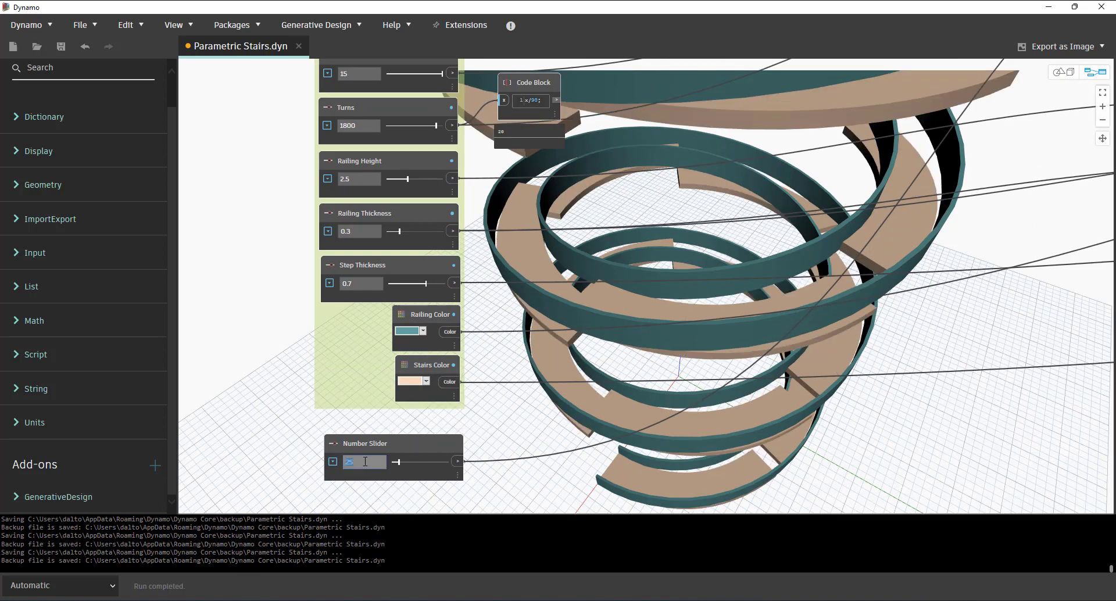
pyautogui.write('0')
pyautogui.press('Return')
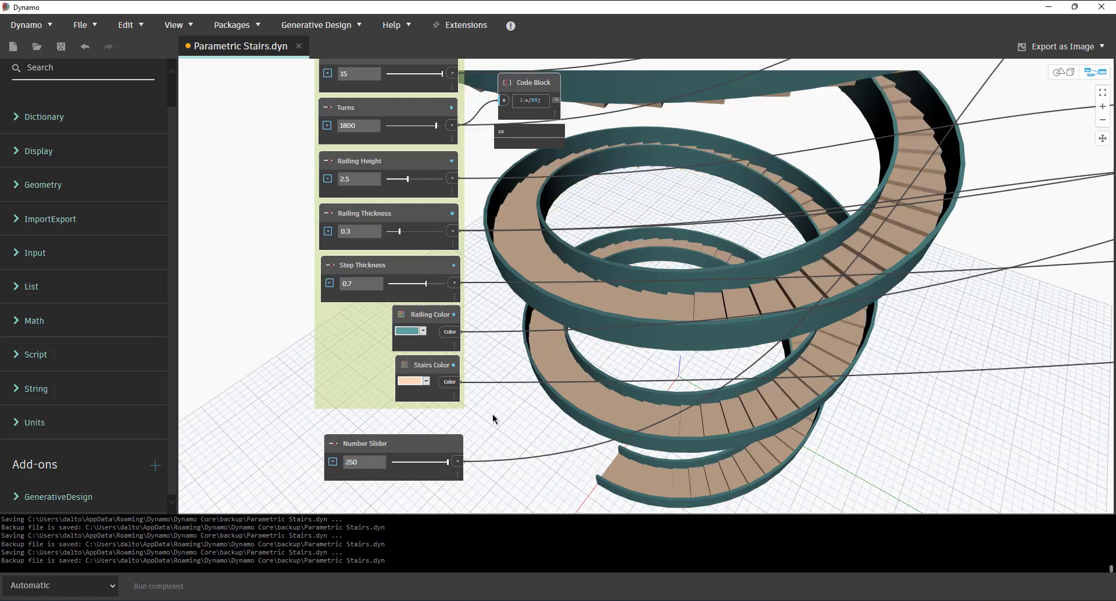
pyautogui.moveTo(600, 255); pyautogui.dragTo(601, 350, button='middle')
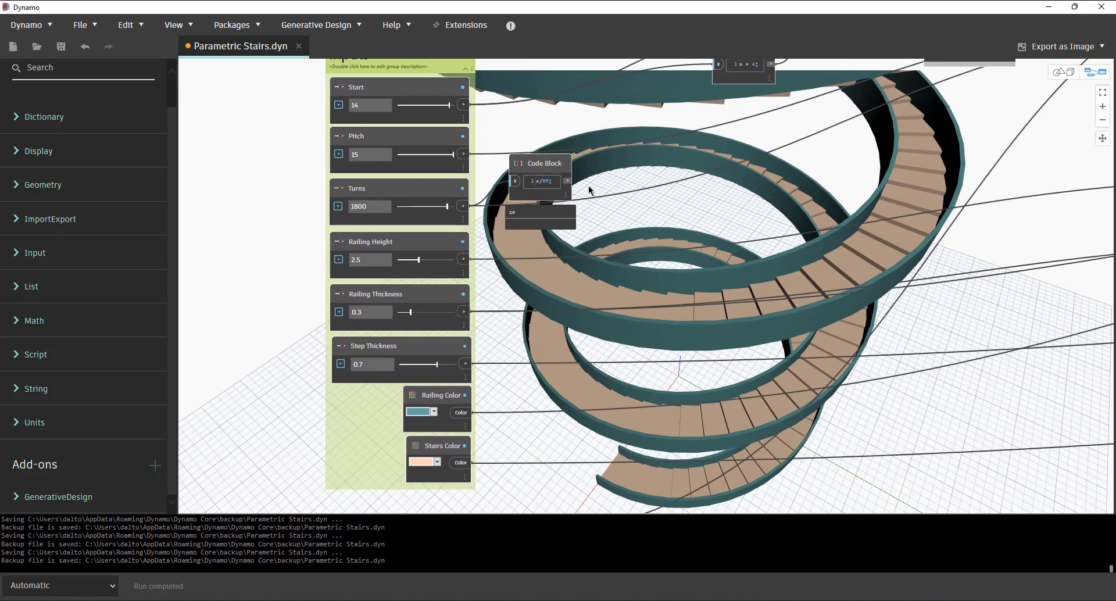
pyautogui.scroll(2, 588, 190)
pyautogui.moveTo(615, 113); pyautogui.dragTo(568, 184, button='middle')
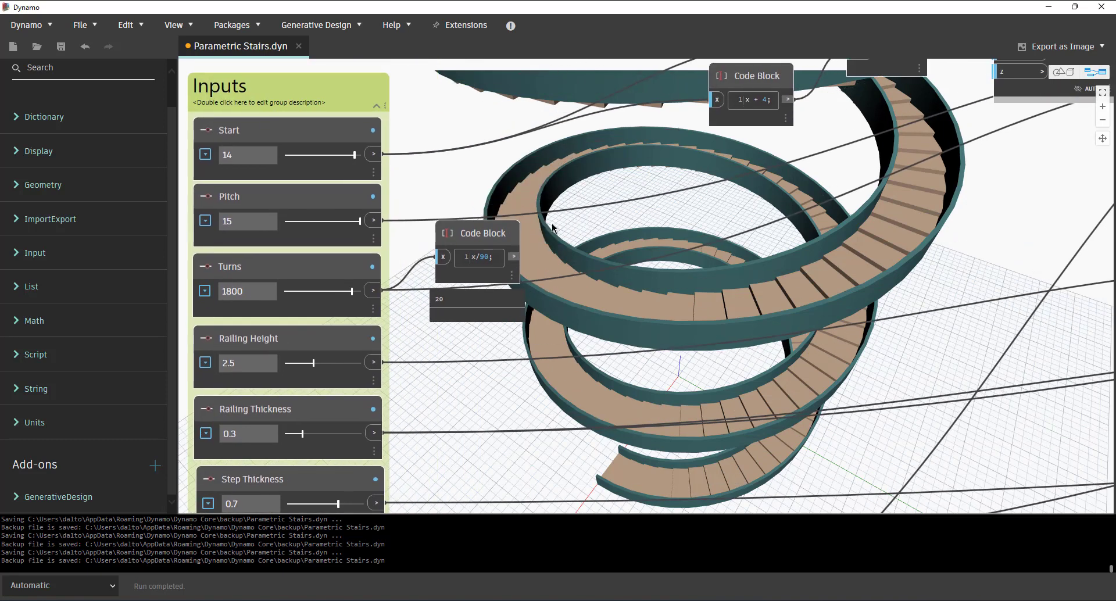
# Add an x * 12 Code Block beside x/90 and feed the x/90 result into it.
pyautogui.doubleClick(621, 221)
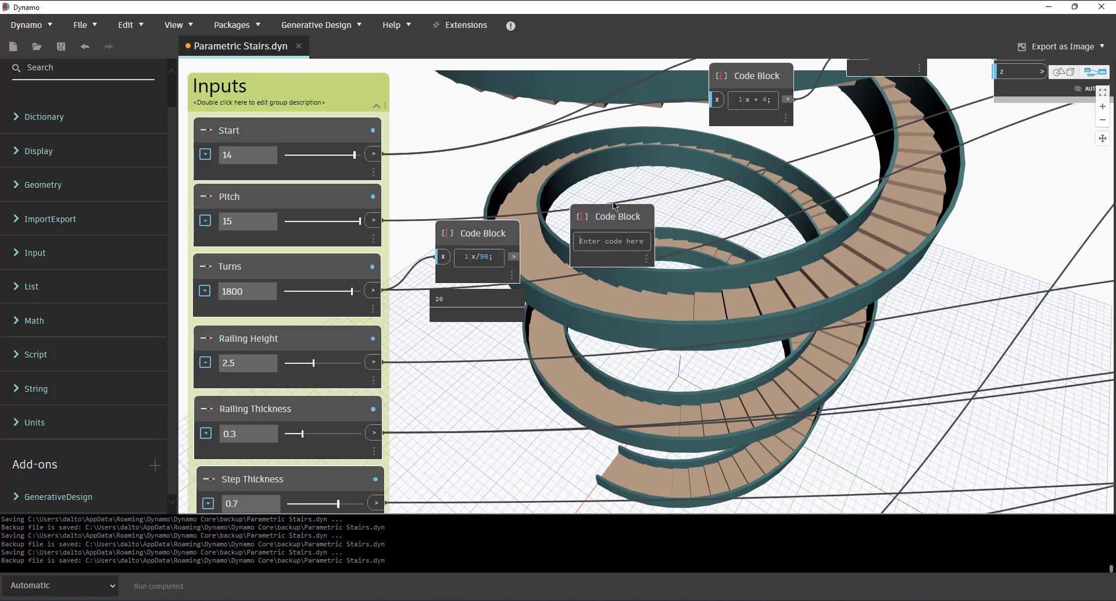
pyautogui.write('12')
pyautogui.click(603, 175)
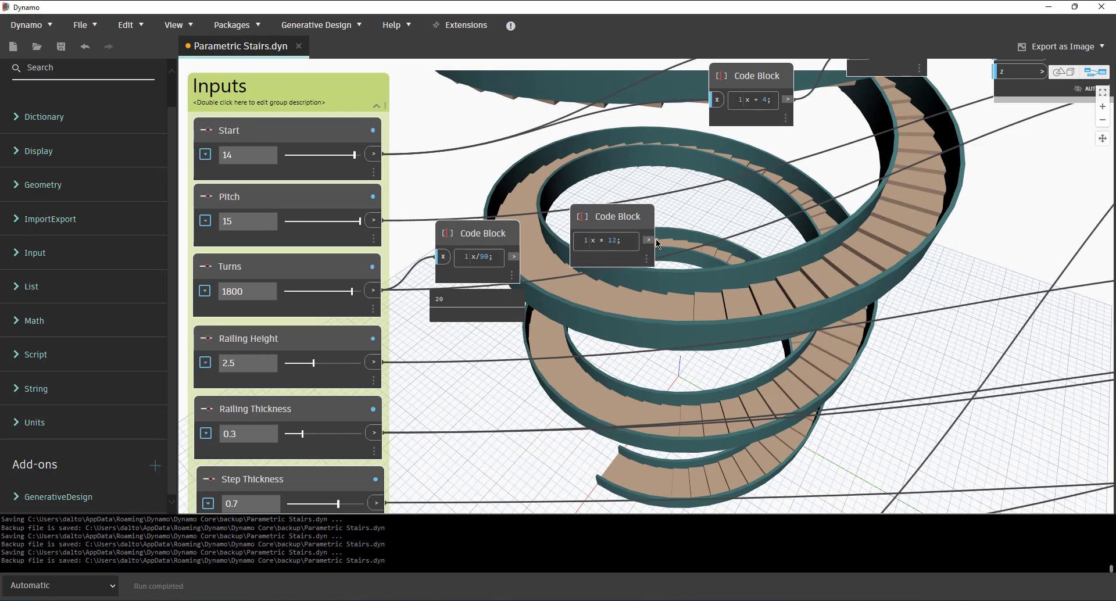
pyautogui.click(660, 240)
pyautogui.moveTo(634, 224); pyautogui.dragTo(672, 234)
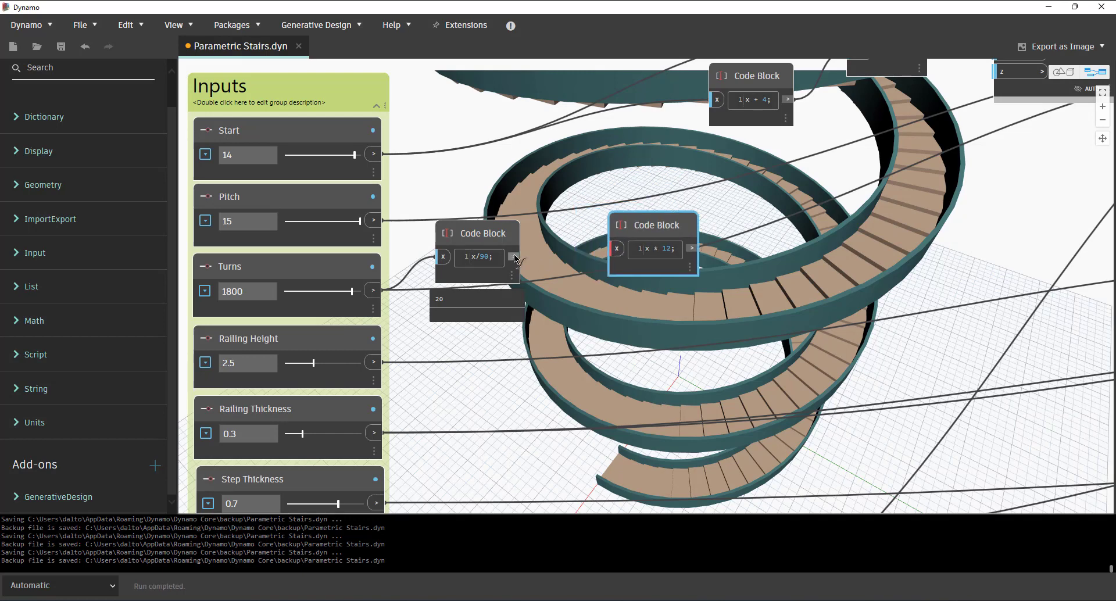
pyautogui.moveTo(515, 257); pyautogui.dragTo(616, 249)
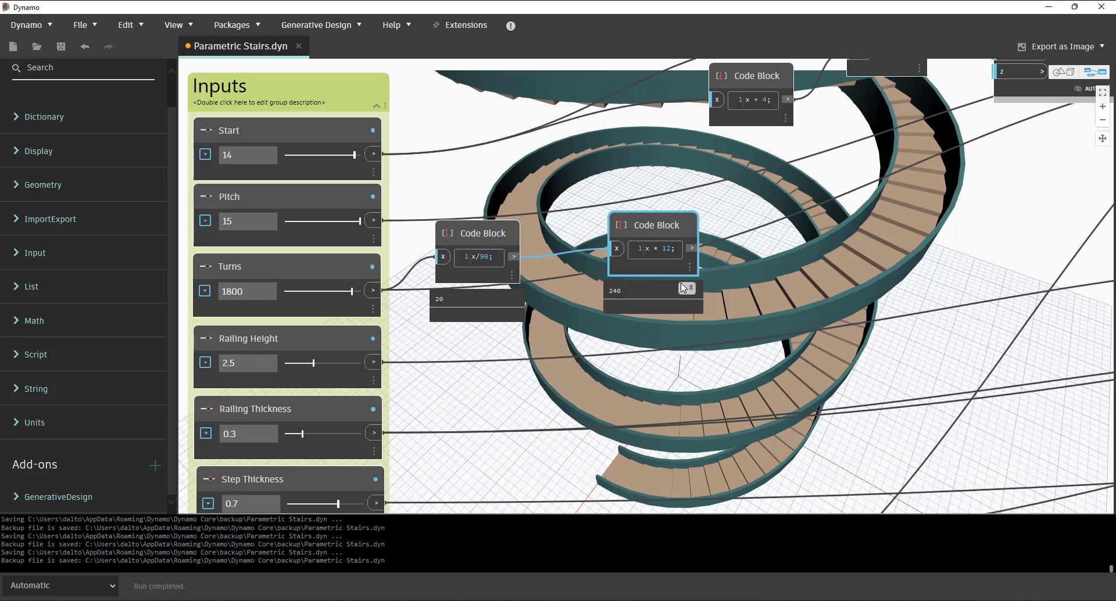
# Wire the x * 12 output into Curve.PointsAtEqualSegmentLength's divisions input.
pyautogui.scroll(-5, 709, 277)
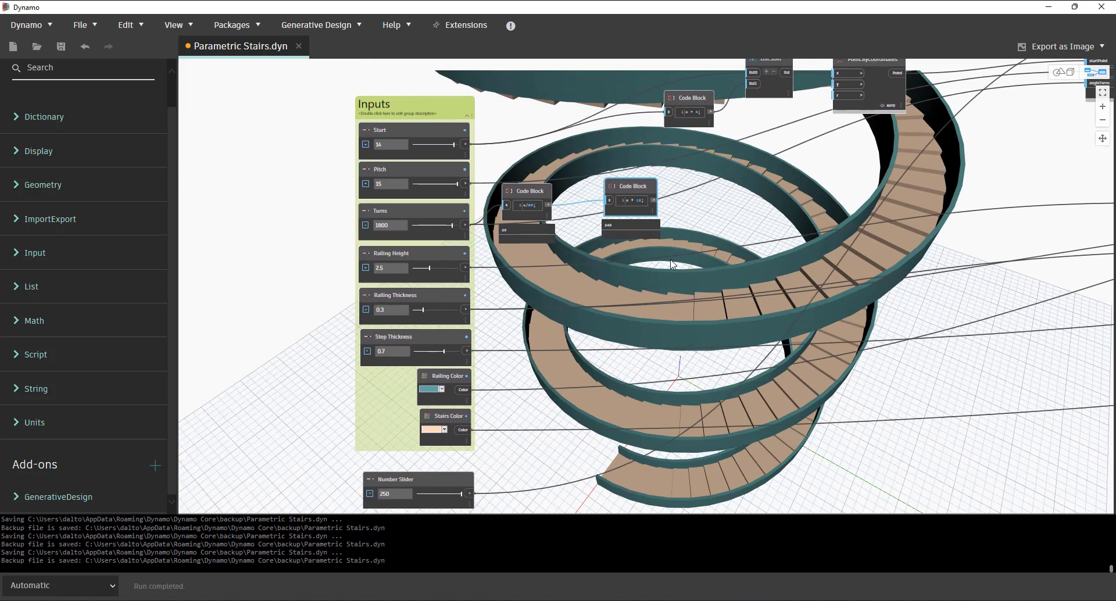
pyautogui.moveTo(706, 204); pyautogui.dragTo(665, 235, button='middle')
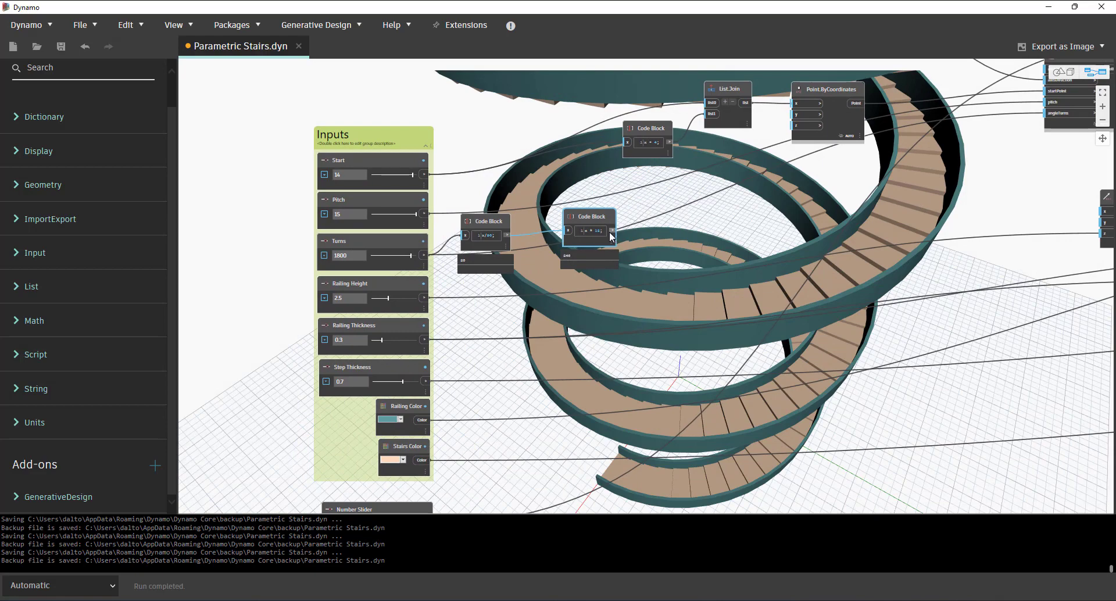
pyautogui.click(612, 231)
pyautogui.moveTo(810, 186); pyautogui.dragTo(619, 254, button='middle')
pyautogui.scroll(-2, 607, 260)
pyautogui.moveTo(553, 315); pyautogui.dragTo(606, 267, button='middle')
pyautogui.moveTo(719, 252); pyautogui.dragTo(572, 339, button='middle')
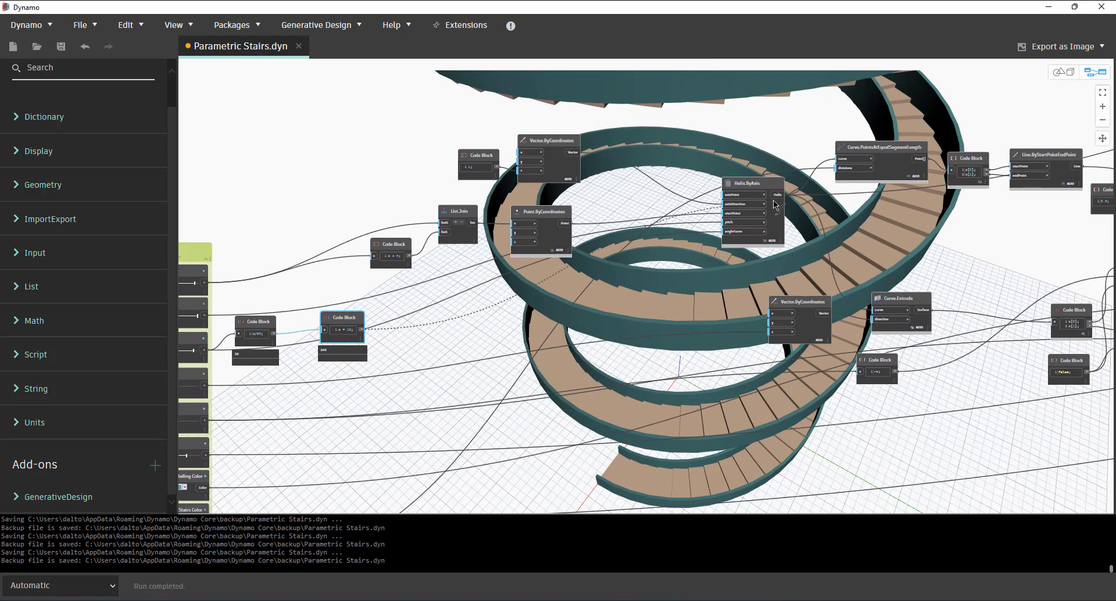
pyautogui.click(837, 168)
# Pan back to the Inputs group and move the number slider node to the right.
pyautogui.scroll(1, 622, 273)
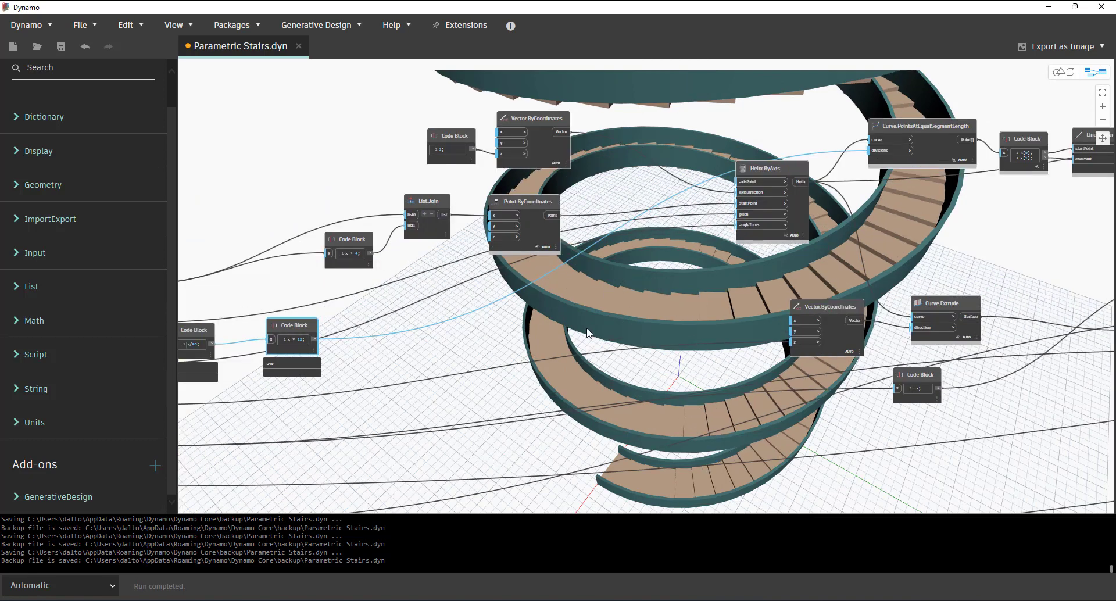
pyautogui.moveTo(574, 292); pyautogui.dragTo(794, 270, button='middle')
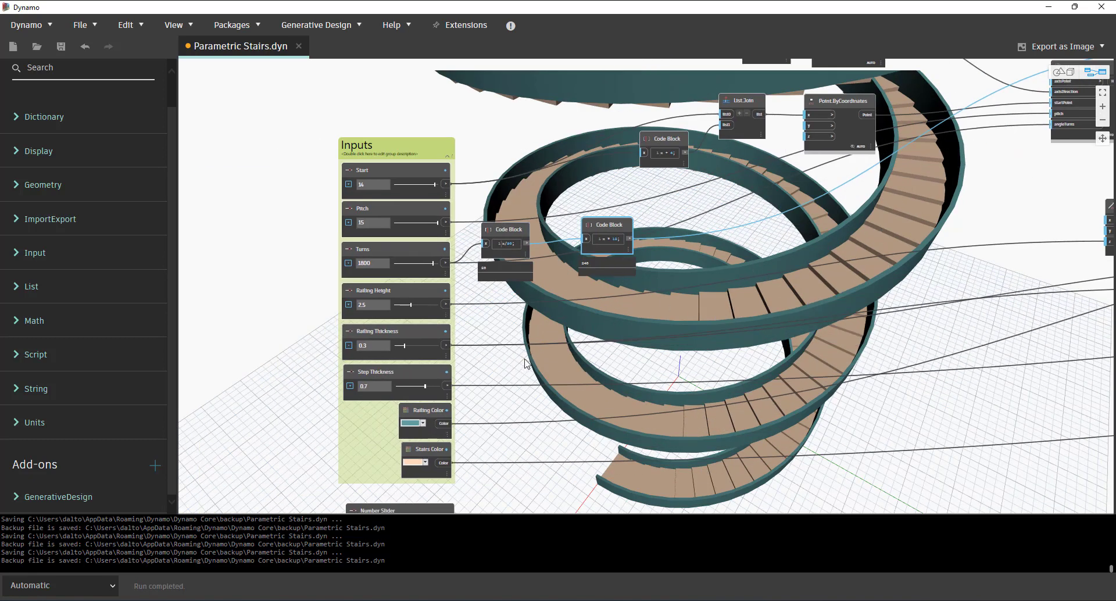
pyautogui.moveTo(541, 363); pyautogui.dragTo(610, 284, button='middle')
pyautogui.moveTo(504, 433); pyautogui.dragTo(511, 361, button='middle')
pyautogui.moveTo(512, 360); pyautogui.dragTo(650, 342)
# Delete the number slider node and drag the Turns slider down from 1800 through 1350.
pyautogui.press('Delete')
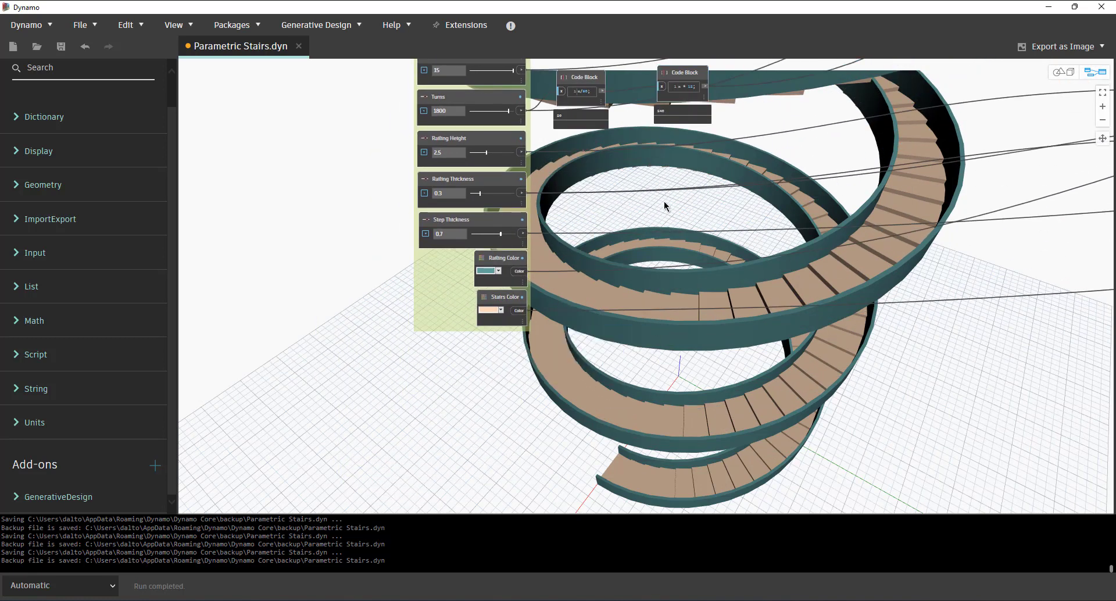
pyautogui.moveTo(663, 210); pyautogui.dragTo(656, 285, button='middle')
pyautogui.moveTo(654, 192); pyautogui.dragTo(646, 231, button='middle')
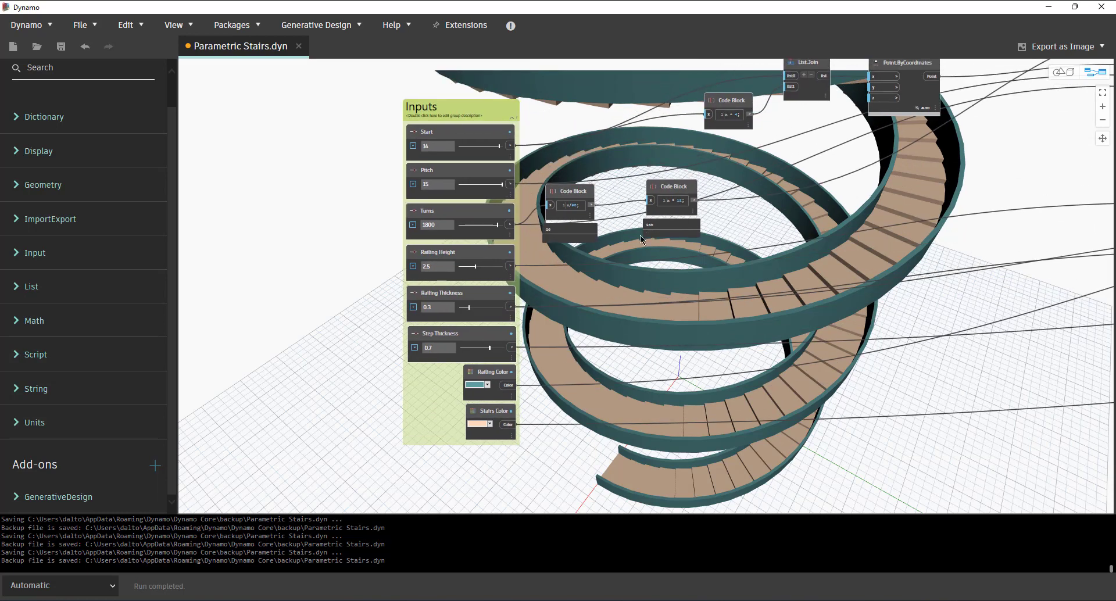
pyautogui.scroll(3, 602, 170)
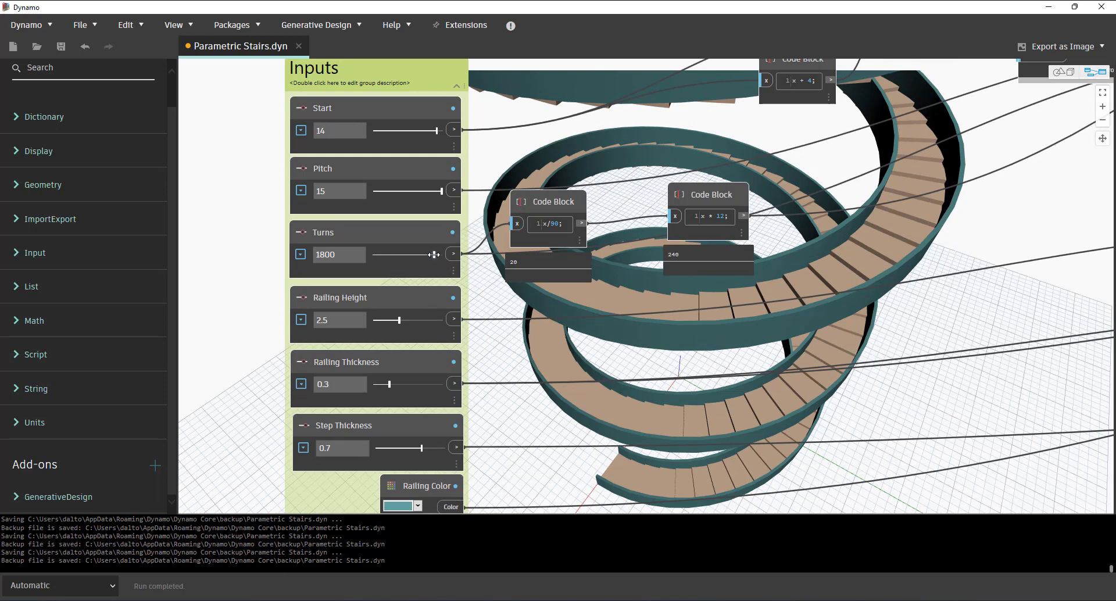
pyautogui.moveTo(434, 254); pyautogui.dragTo(418, 254)
pyautogui.moveTo(420, 255); pyautogui.dragTo(390, 255)
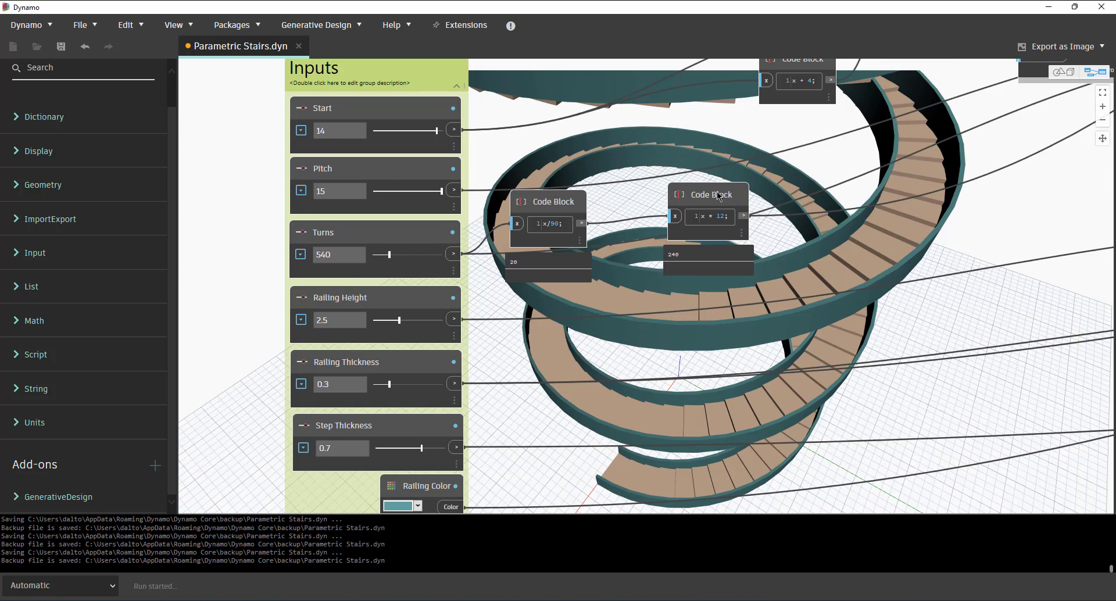
# Inspect the regenerated stair in the 3D preview and reposition the node graph over it.
pyautogui.hotkey('ctrl', 'b')
pyautogui.moveTo(877, 191); pyautogui.dragTo(828, 290, button='middle')
pyautogui.scroll(-5, 829, 282)
pyautogui.scroll(4, 744, 274)
pyautogui.hotkey('ctrl', 'b')
pyautogui.moveTo(406, 237); pyautogui.dragTo(400, 242)
pyautogui.moveTo(735, 244); pyautogui.dragTo(233, 390, button='middle')
pyautogui.scroll(-3, 816, 232)
pyautogui.moveTo(875, 215); pyautogui.dragTo(864, 220, button='middle')
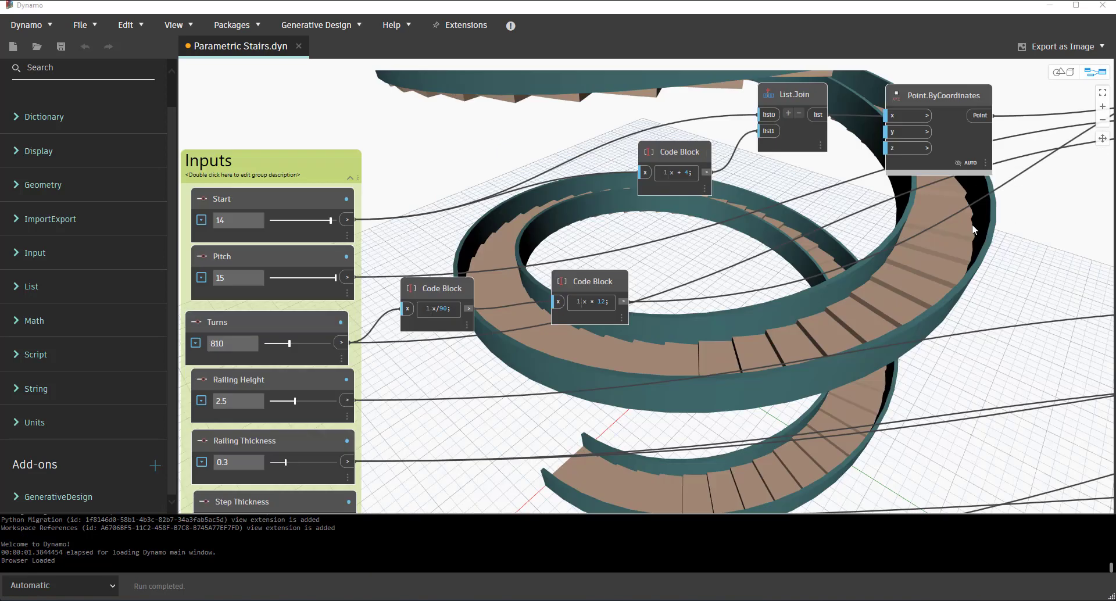
# Orbit the stair preview, then nudge the two Code Block nodes up and right together.
pyautogui.hotkey('ctrl', 'b')
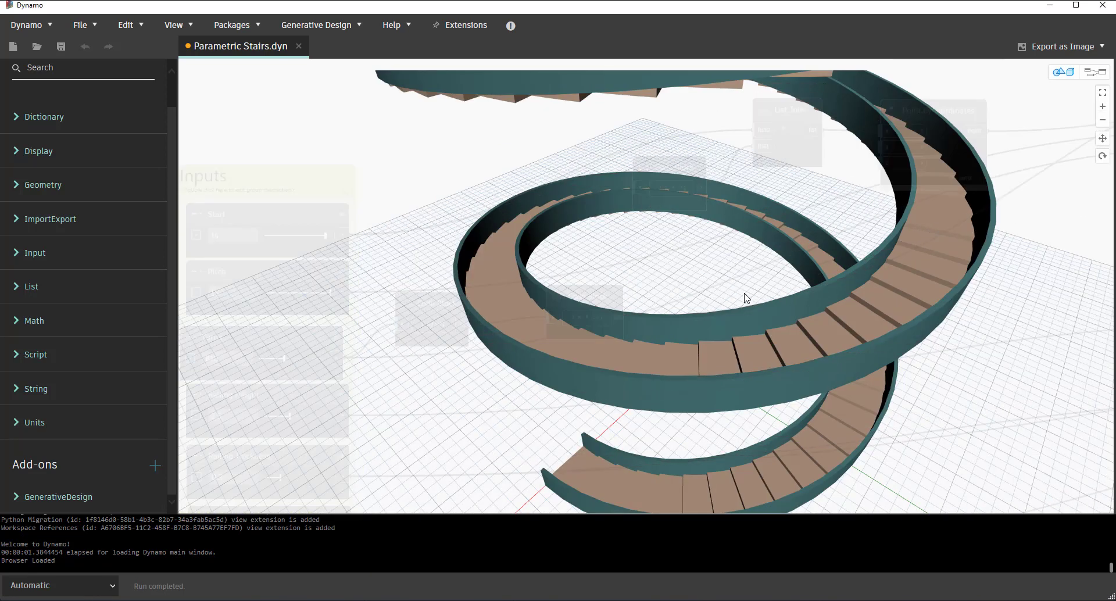
pyautogui.scroll(-4, 738, 295)
pyautogui.moveTo(744, 295); pyautogui.dragTo(727, 292, button='right')
pyautogui.hotkey('ctrl', 'b')
pyautogui.scroll(3, 623, 242)
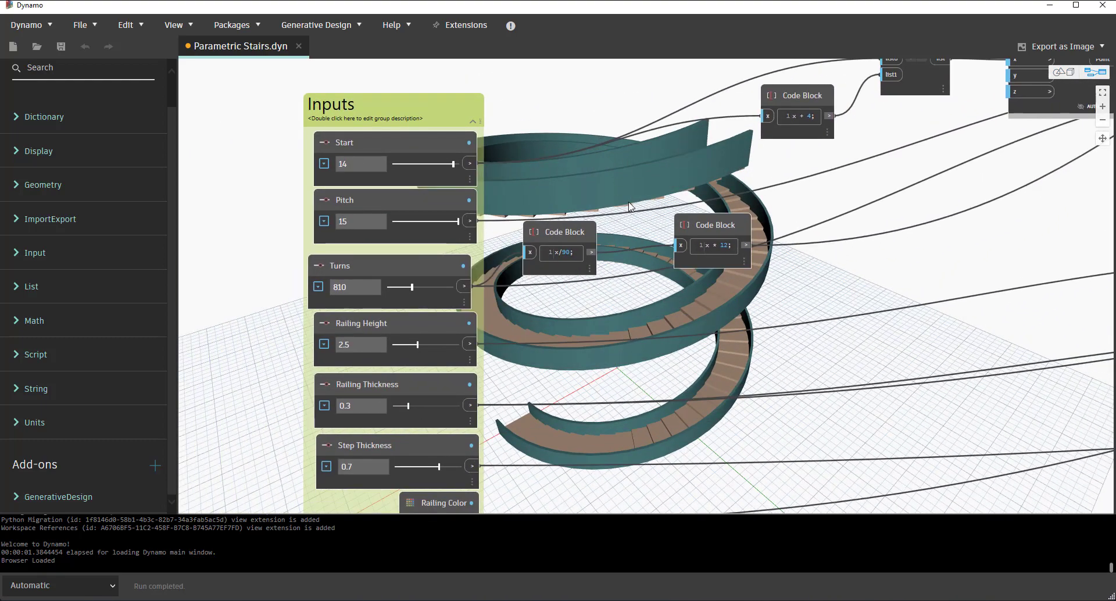
pyautogui.moveTo(702, 213); pyautogui.dragTo(626, 254, button='middle')
pyautogui.moveTo(668, 227); pyautogui.dragTo(496, 316)
pyautogui.moveTo(507, 275); pyautogui.dragTo(511, 269)
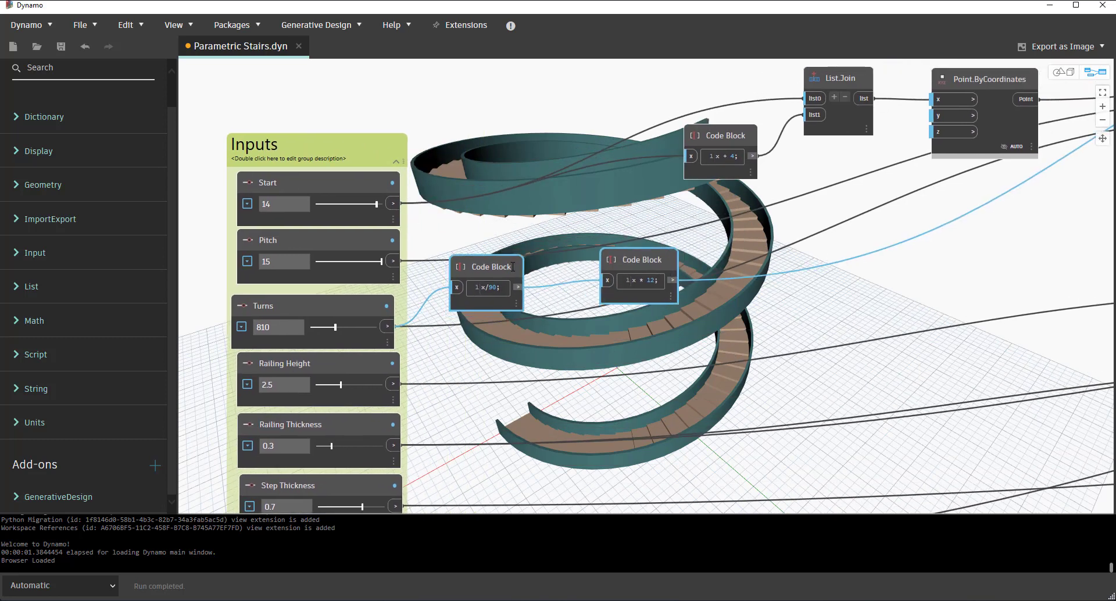
pyautogui.click(592, 210)
pyautogui.moveTo(656, 314); pyautogui.dragTo(720, 254, button='middle')
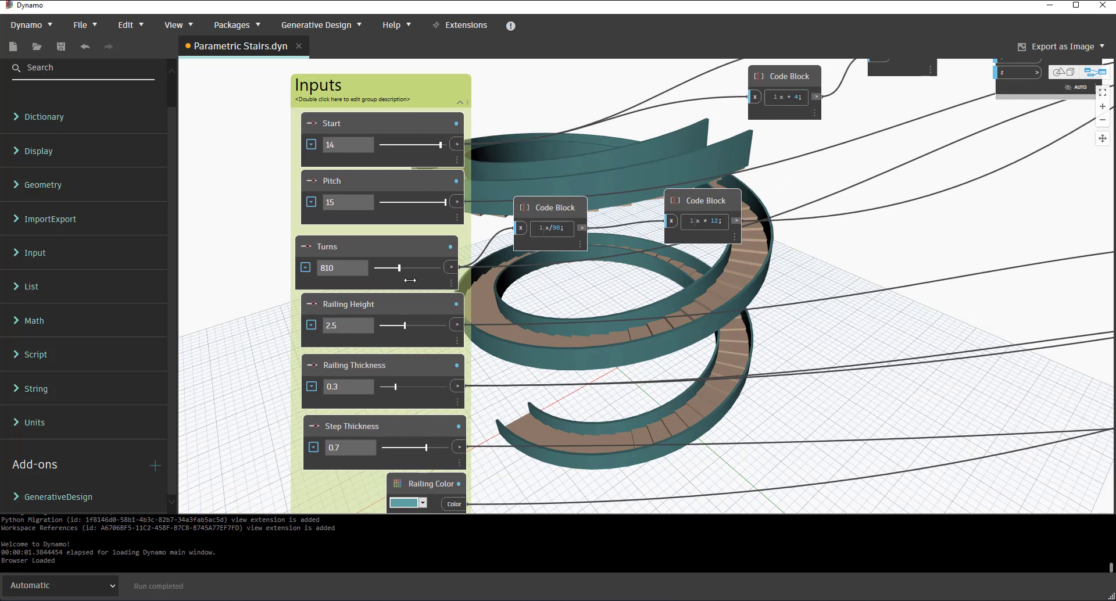
pyautogui.moveTo(495, 275); pyautogui.dragTo(362, 265, button='middle')
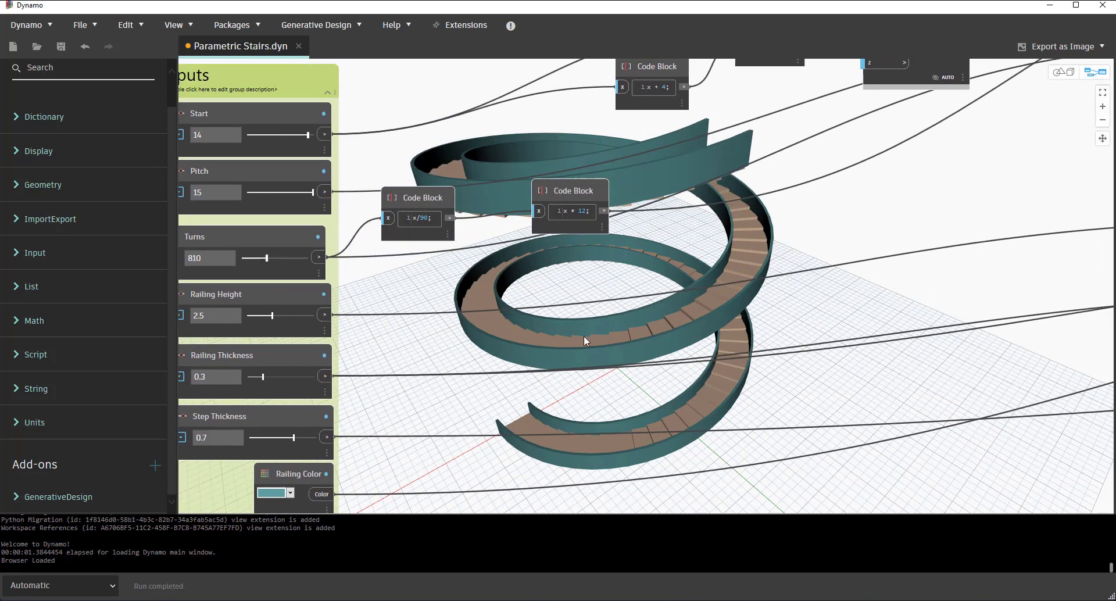
# Raise Turns from 810 to 1350 and inspect the taller stair in 3D.
pyautogui.hotkey('ctrl', 'b')
pyautogui.scroll(8, 583, 340)
pyautogui.hotkey('ctrl', 'b')
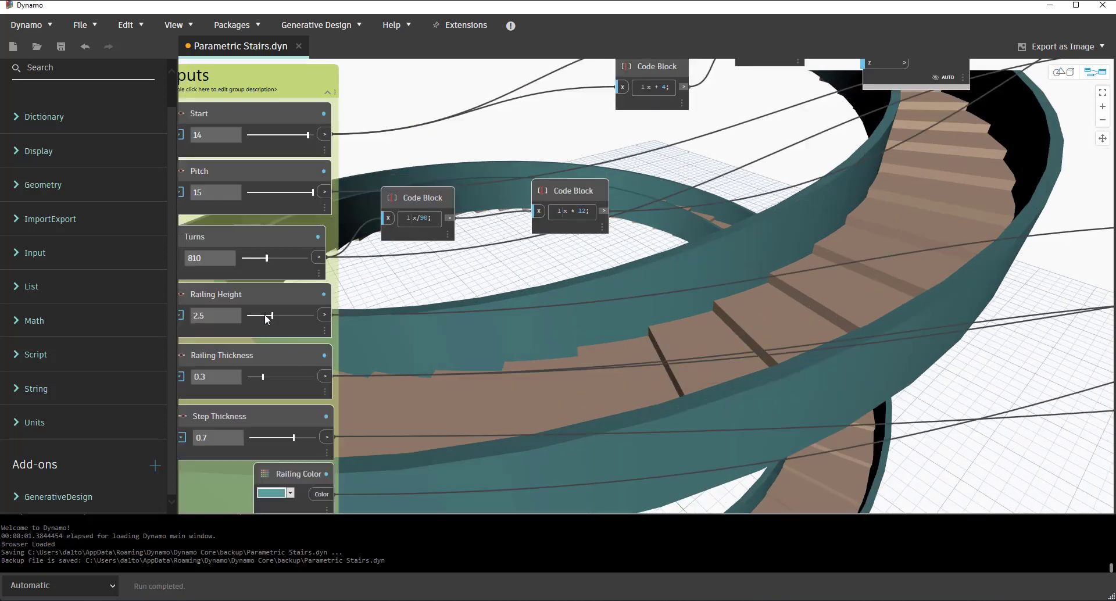
pyautogui.moveTo(266, 259); pyautogui.dragTo(288, 261)
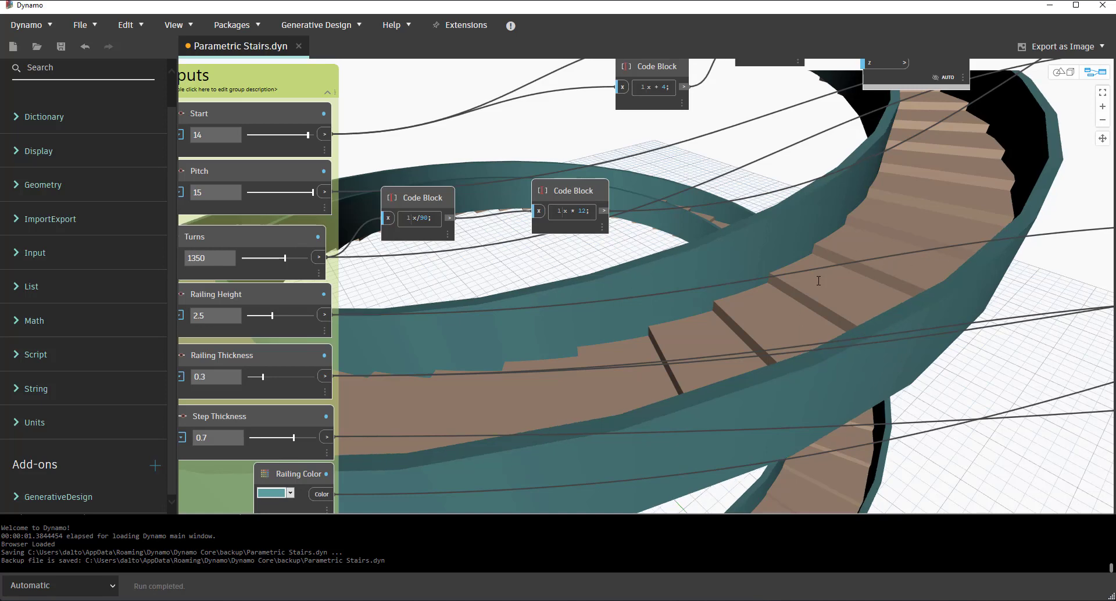
pyautogui.hotkey('ctrl', 'b')
pyautogui.scroll(-5, 810, 289)
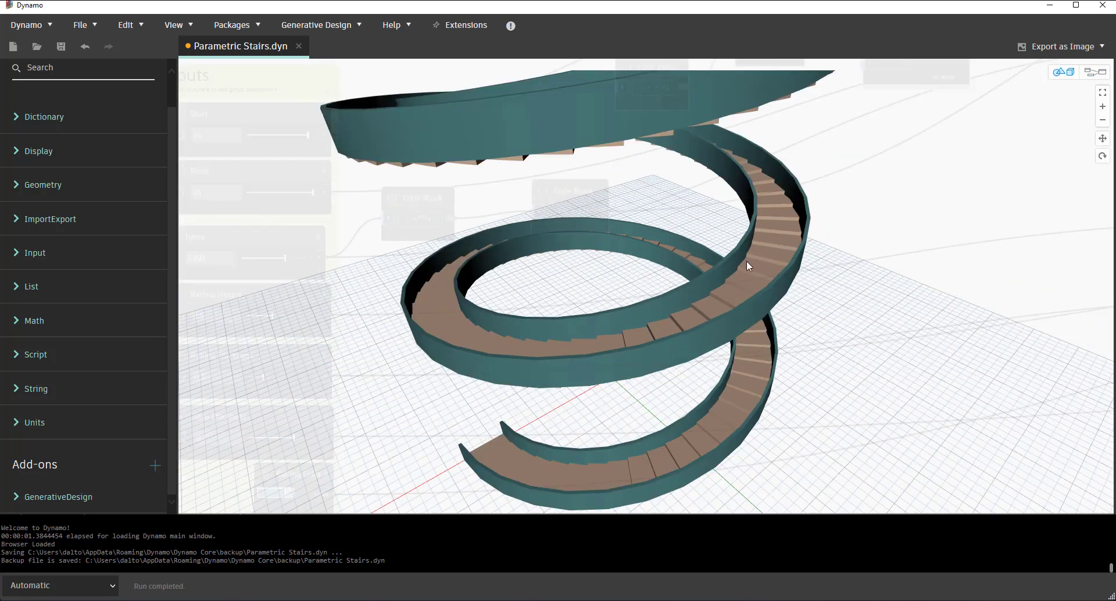
pyautogui.scroll(-4, 753, 266)
pyautogui.scroll(8, 688, 271)
pyautogui.hotkey('ctrl', 'b')
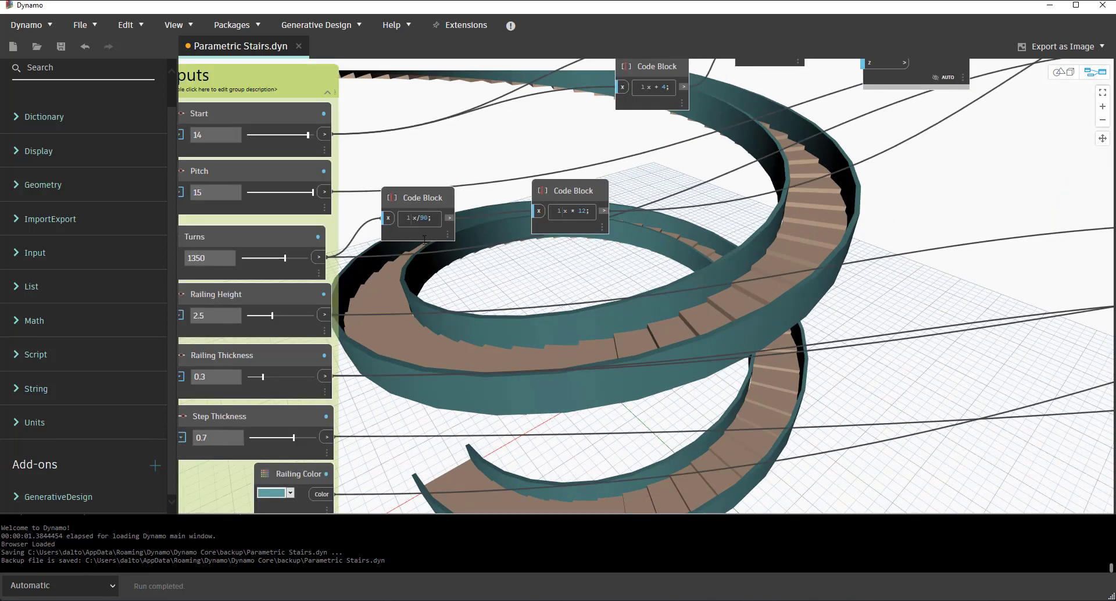
# Lower Turns to 360 and then 90, view the stair from the side, and settle on 990.
pyautogui.moveTo(284, 257); pyautogui.dragTo(249, 256)
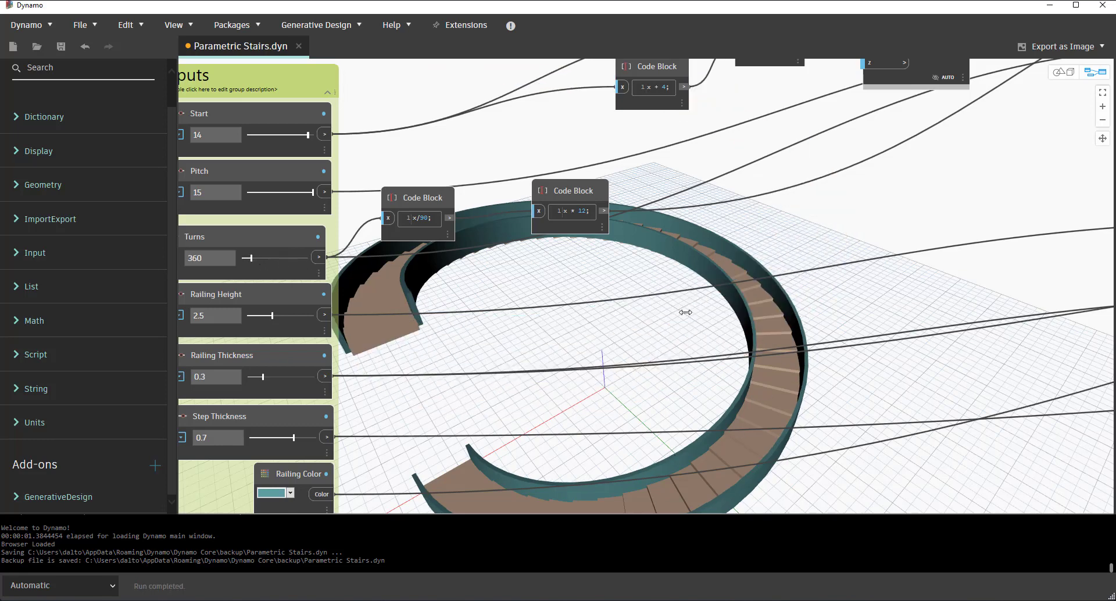
pyautogui.moveTo(249, 258); pyautogui.dragTo(242, 258)
pyautogui.hotkey('ctrl', 'b')
pyautogui.moveTo(603, 390); pyautogui.dragTo(645, 352, button='middle')
pyautogui.moveTo(667, 361); pyautogui.dragTo(760, 403, button='right')
pyautogui.hotkey('ctrl', 'b')
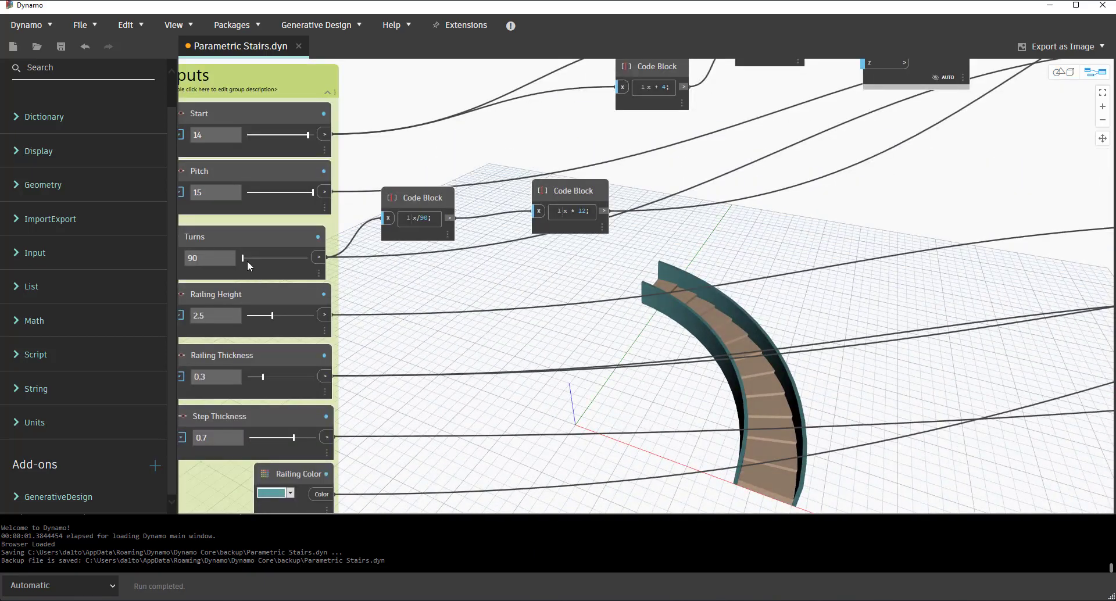
pyautogui.moveTo(242, 257); pyautogui.dragTo(273, 258)
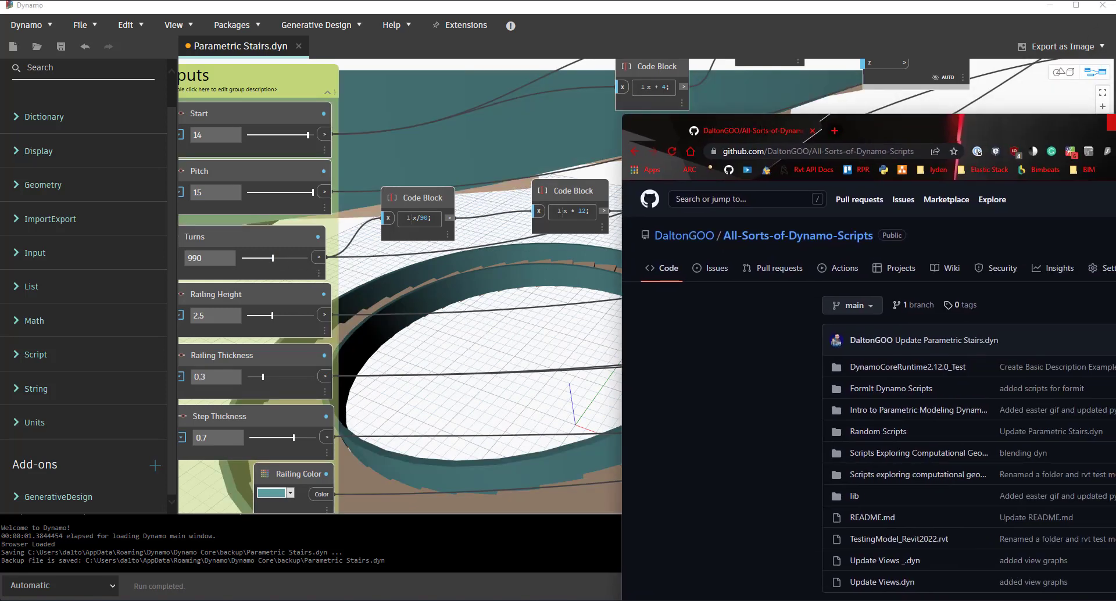
# Maximize the All-Sorts-of-Dynamo-Scripts repo page, scroll through it, and view the Code download options.
pyautogui.moveTo(945, 133); pyautogui.dragTo(832, 103)
pyautogui.click(1059, 95)
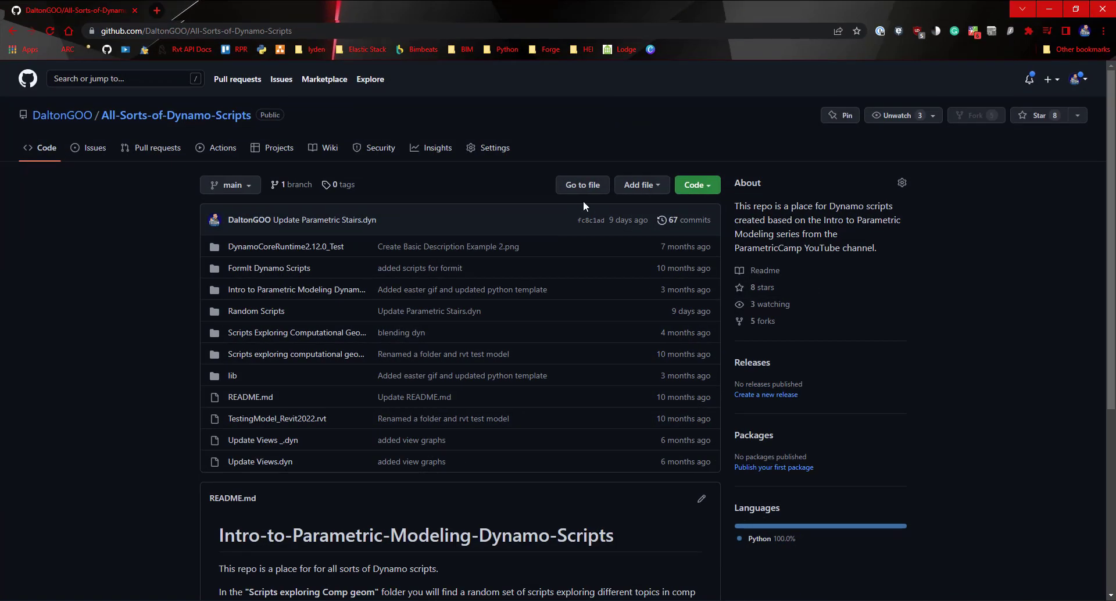
pyautogui.scroll(-2, 580, 202)
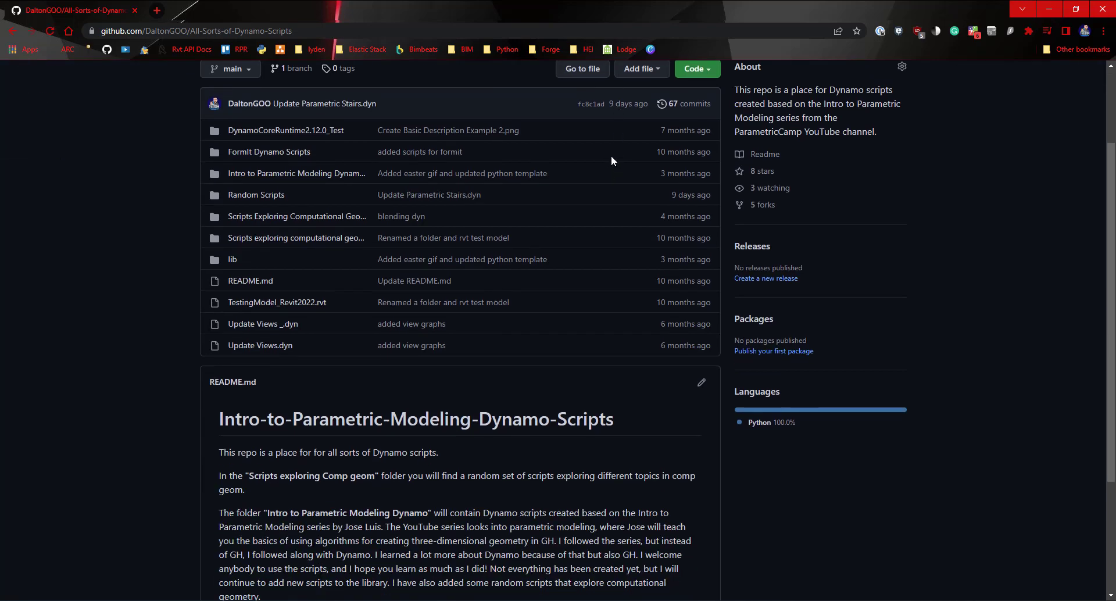
pyautogui.scroll(-1, 598, 209)
pyautogui.scroll(2, 596, 235)
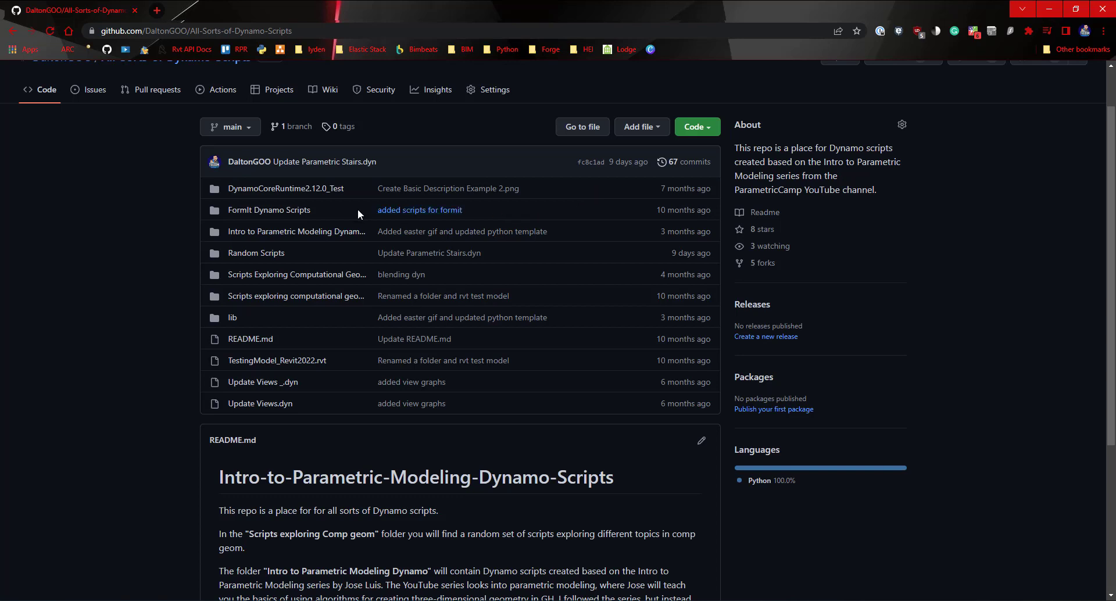
pyautogui.scroll(-2, 253, 207)
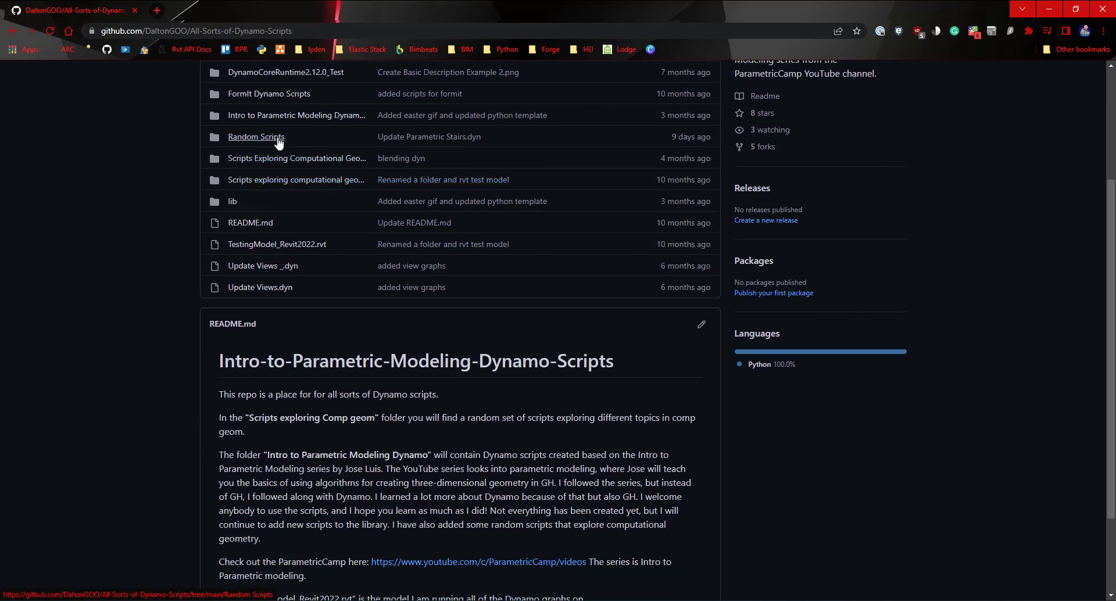
pyautogui.scroll(2, 239, 169)
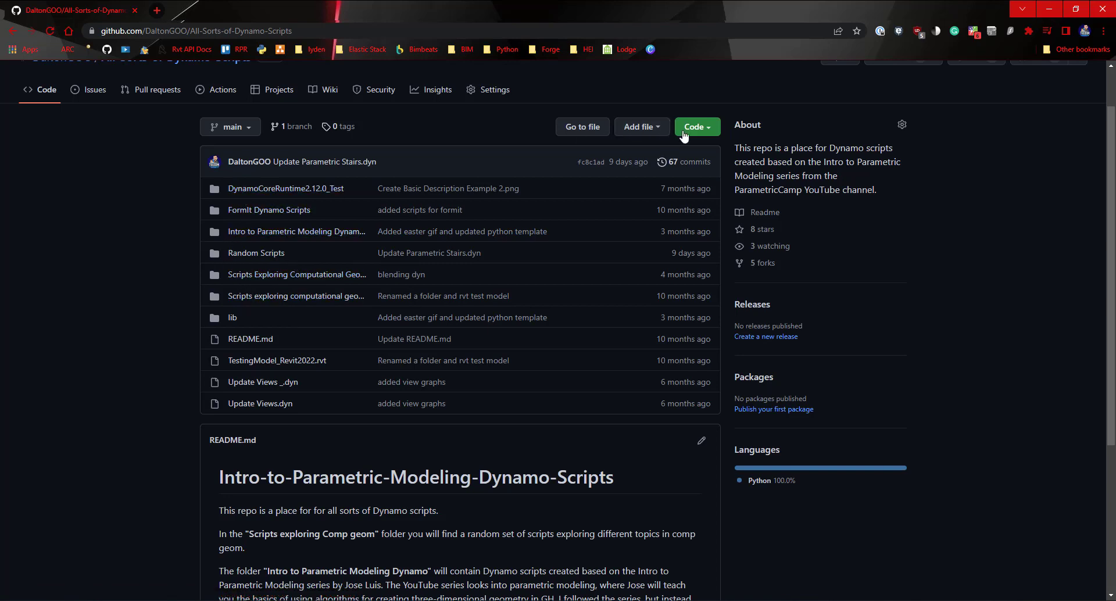
pyautogui.click(704, 129)
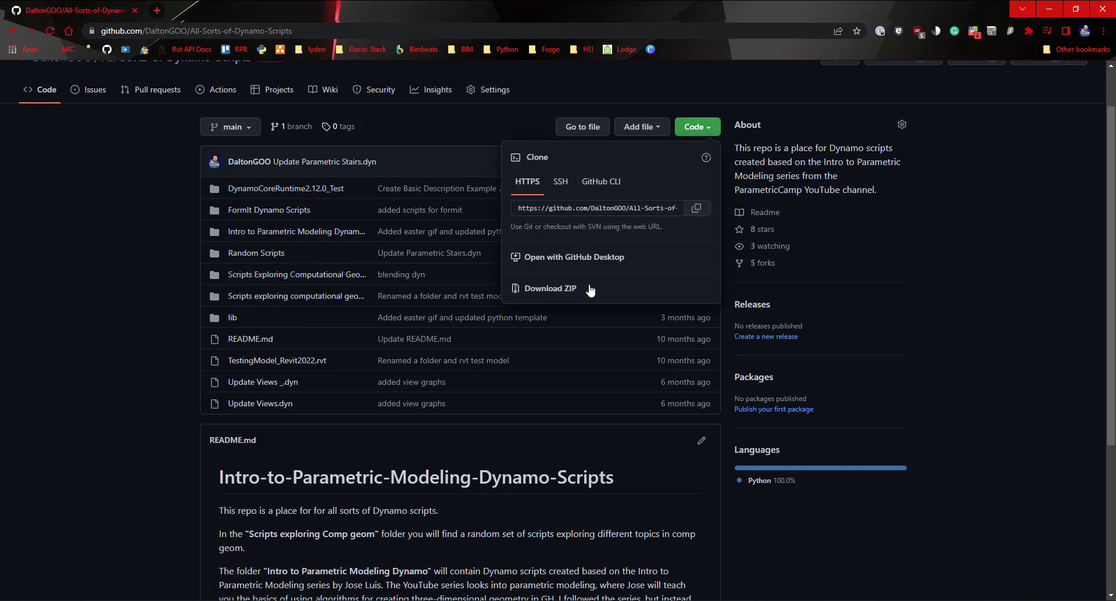
pyautogui.click(795, 117)
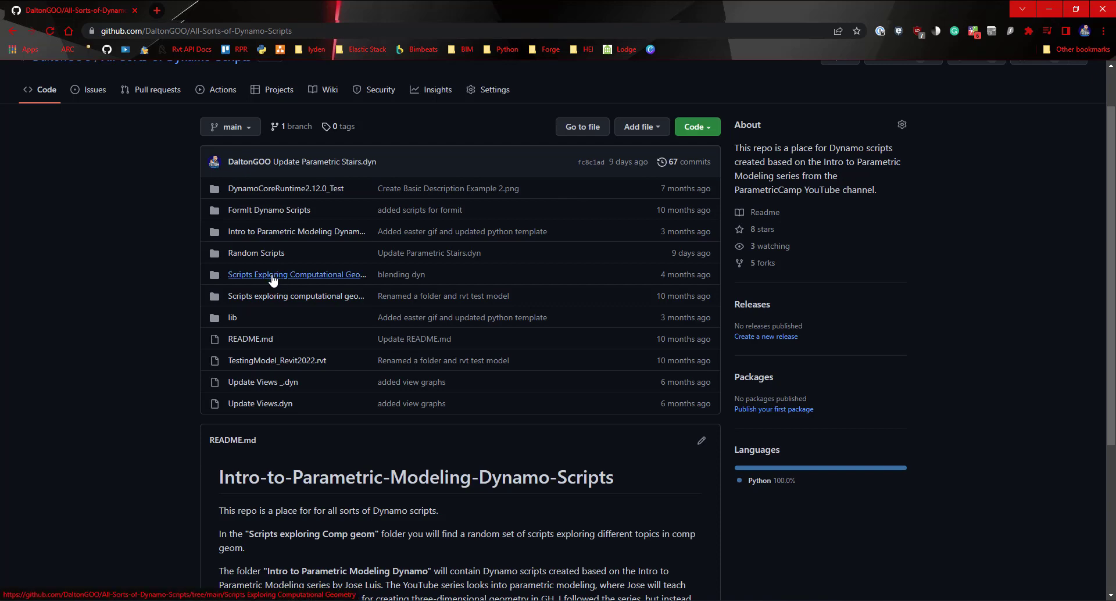
pyautogui.click(244, 255)
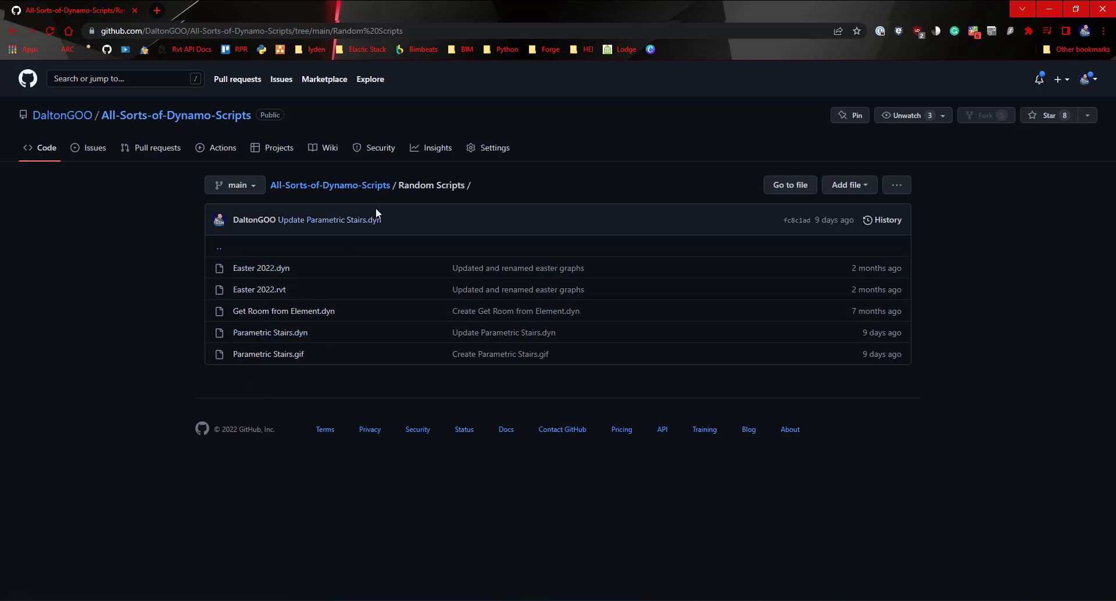
pyautogui.click(367, 191)
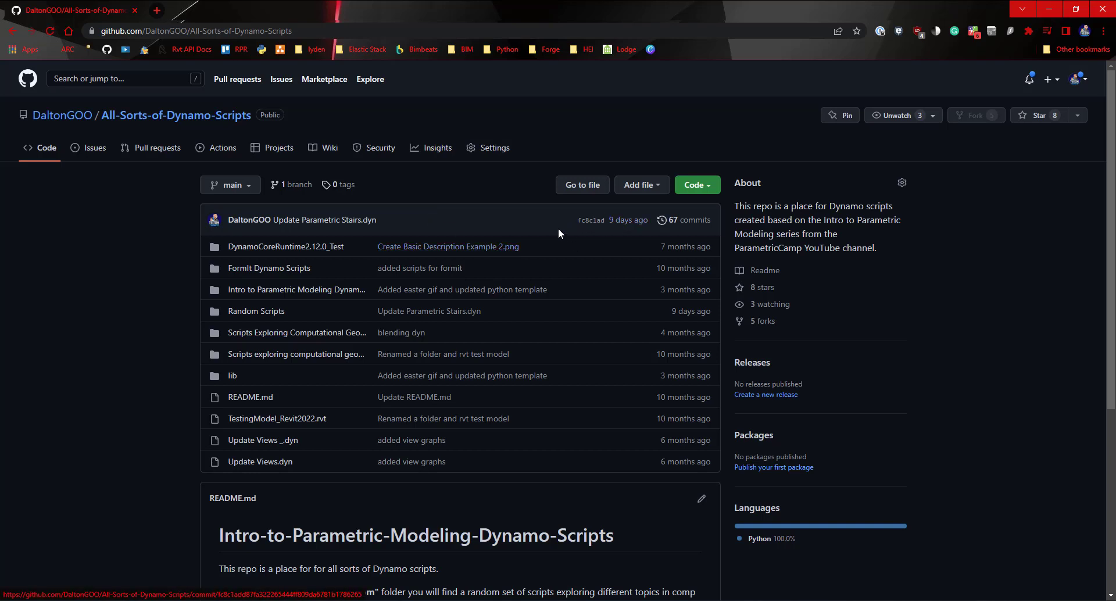
pyautogui.scroll(-1, 552, 232)
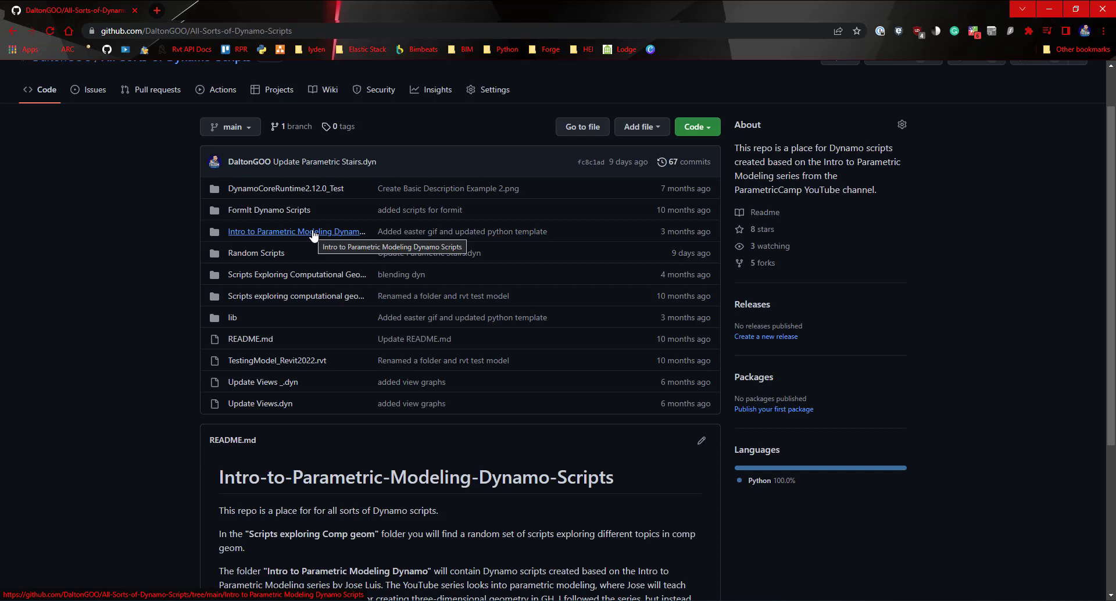
pyautogui.scroll(-3, 333, 225)
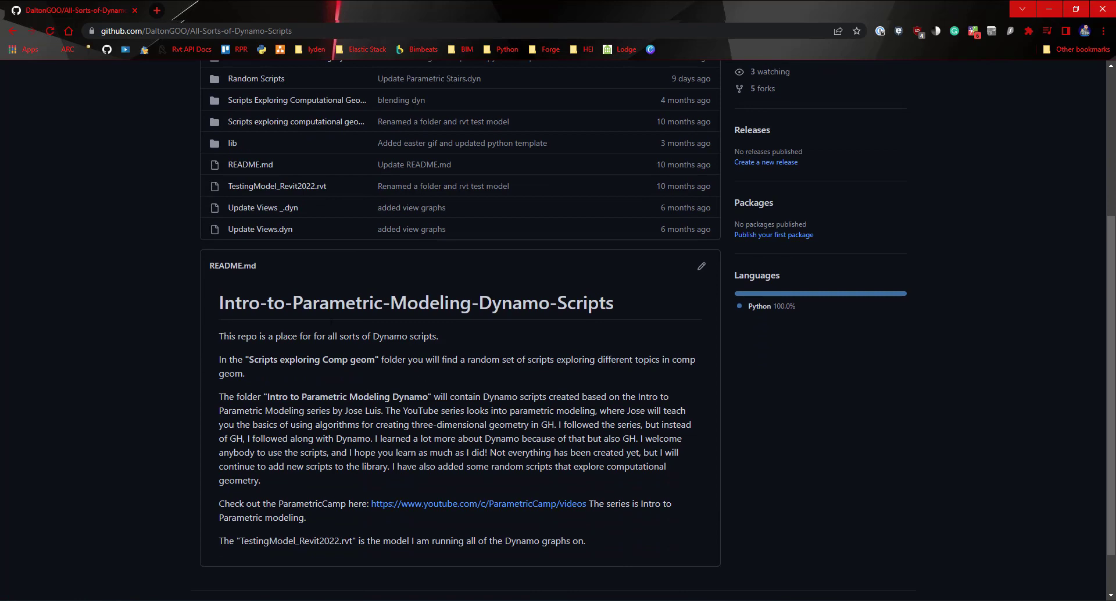
pyautogui.scroll(2, 324, 314)
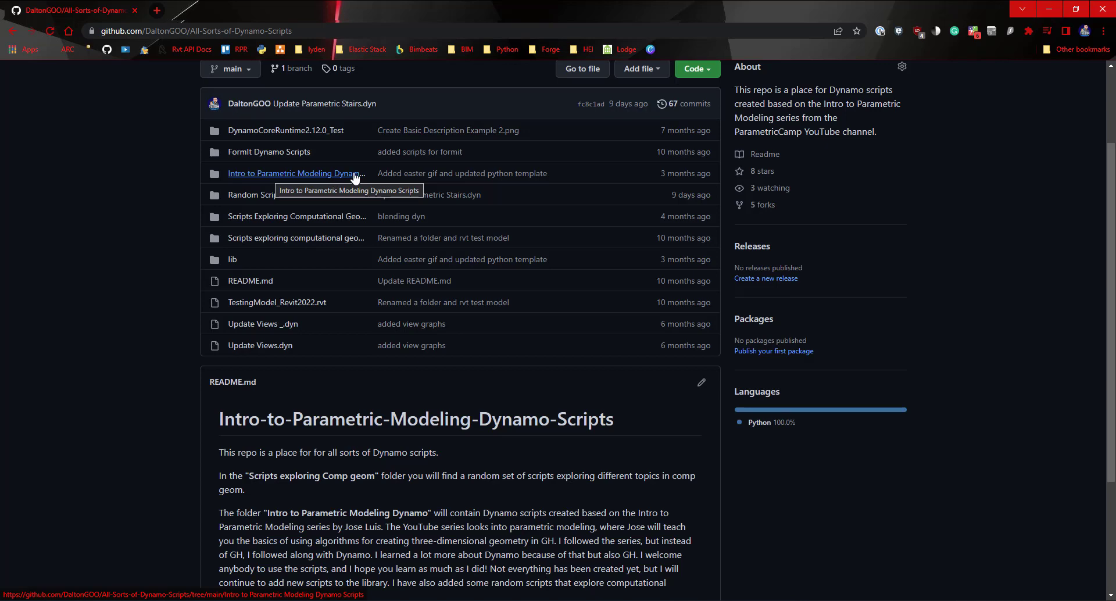
pyautogui.scroll(-2, 355, 177)
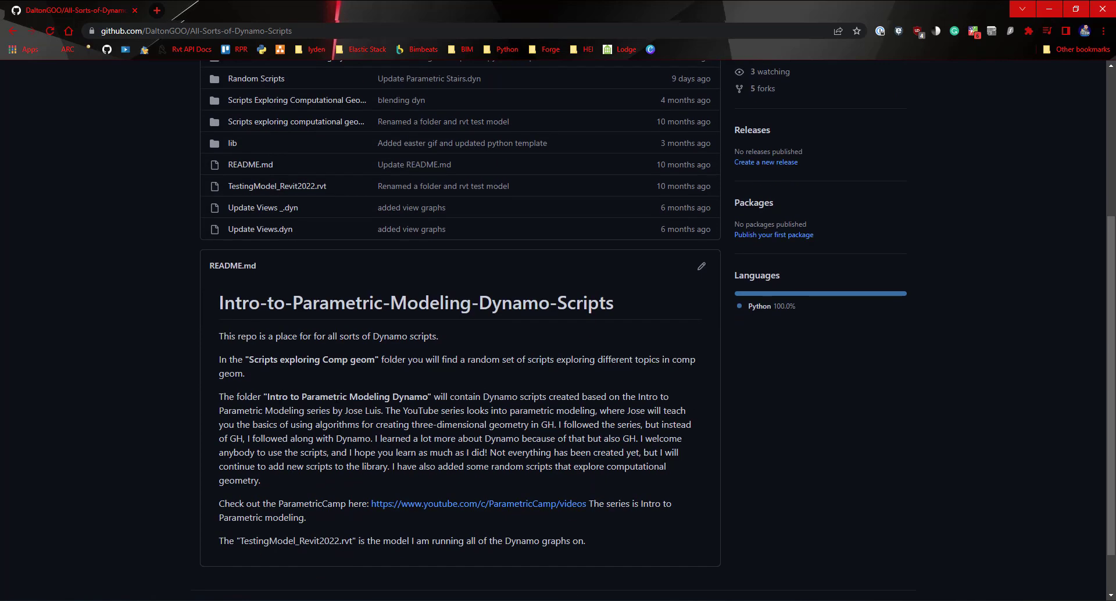
pyautogui.scroll(-1, 459, 325)
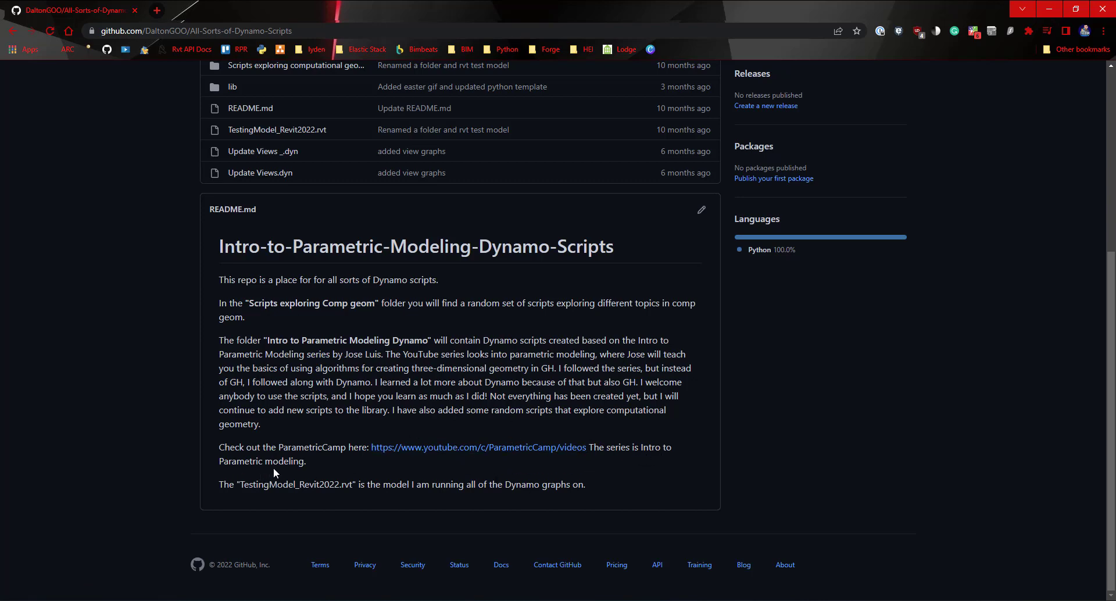
pyautogui.moveTo(314, 463); pyautogui.dragTo(493, 454)
pyautogui.click(476, 382)
pyautogui.scroll(3, 512, 459)
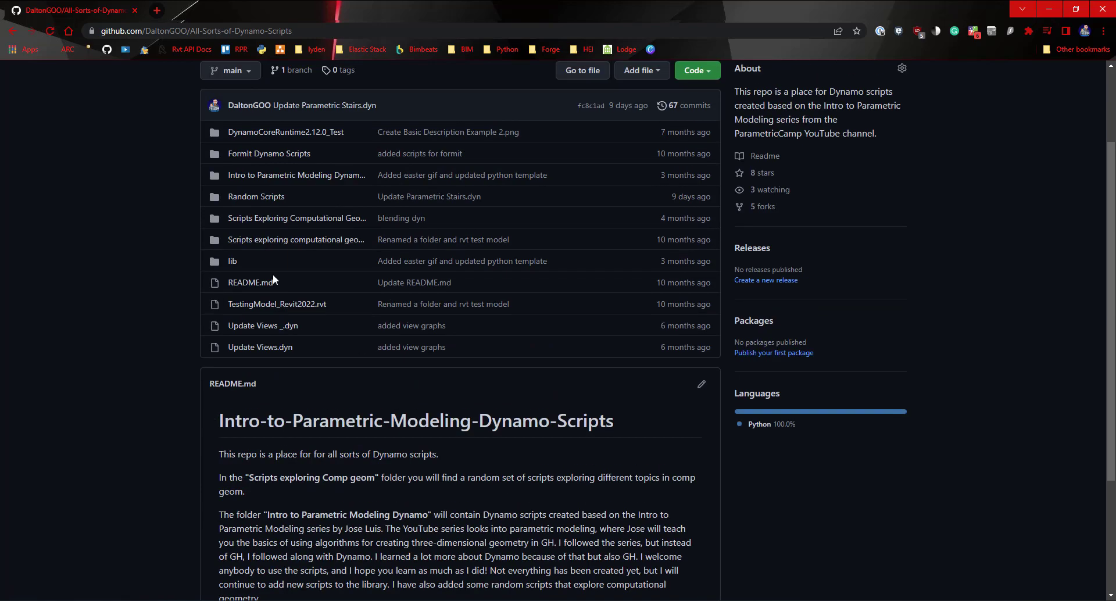
pyautogui.scroll(-3, 411, 354)
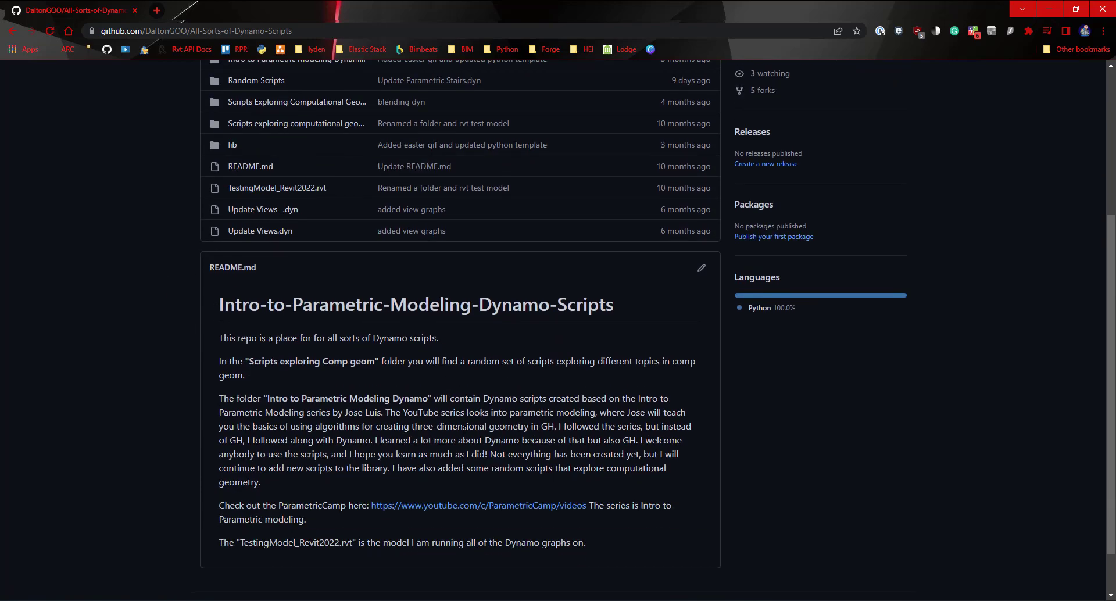
pyautogui.scroll(5, 575, 448)
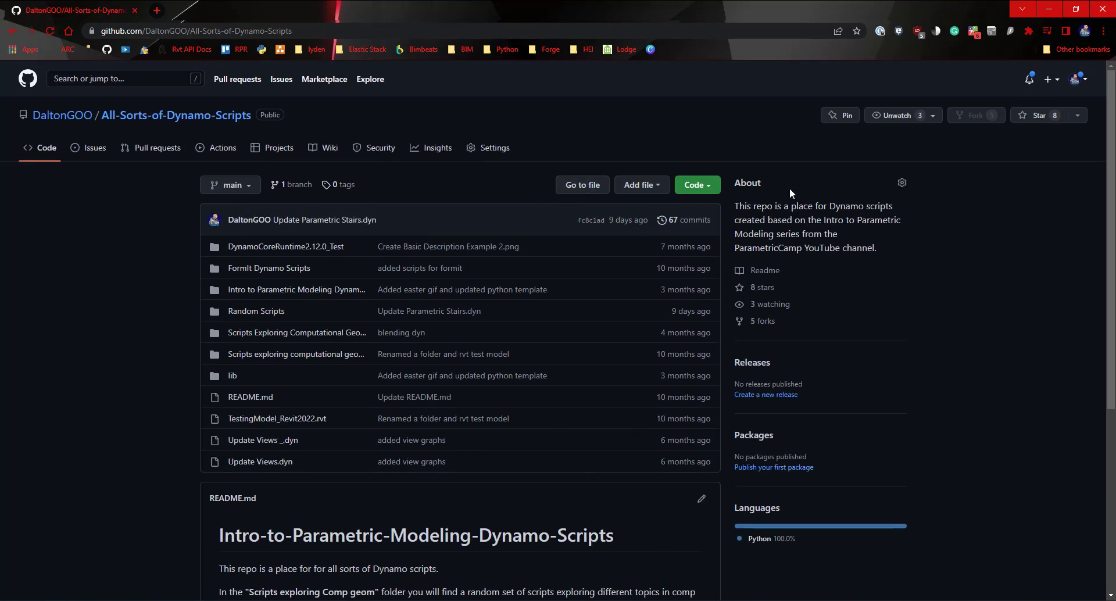